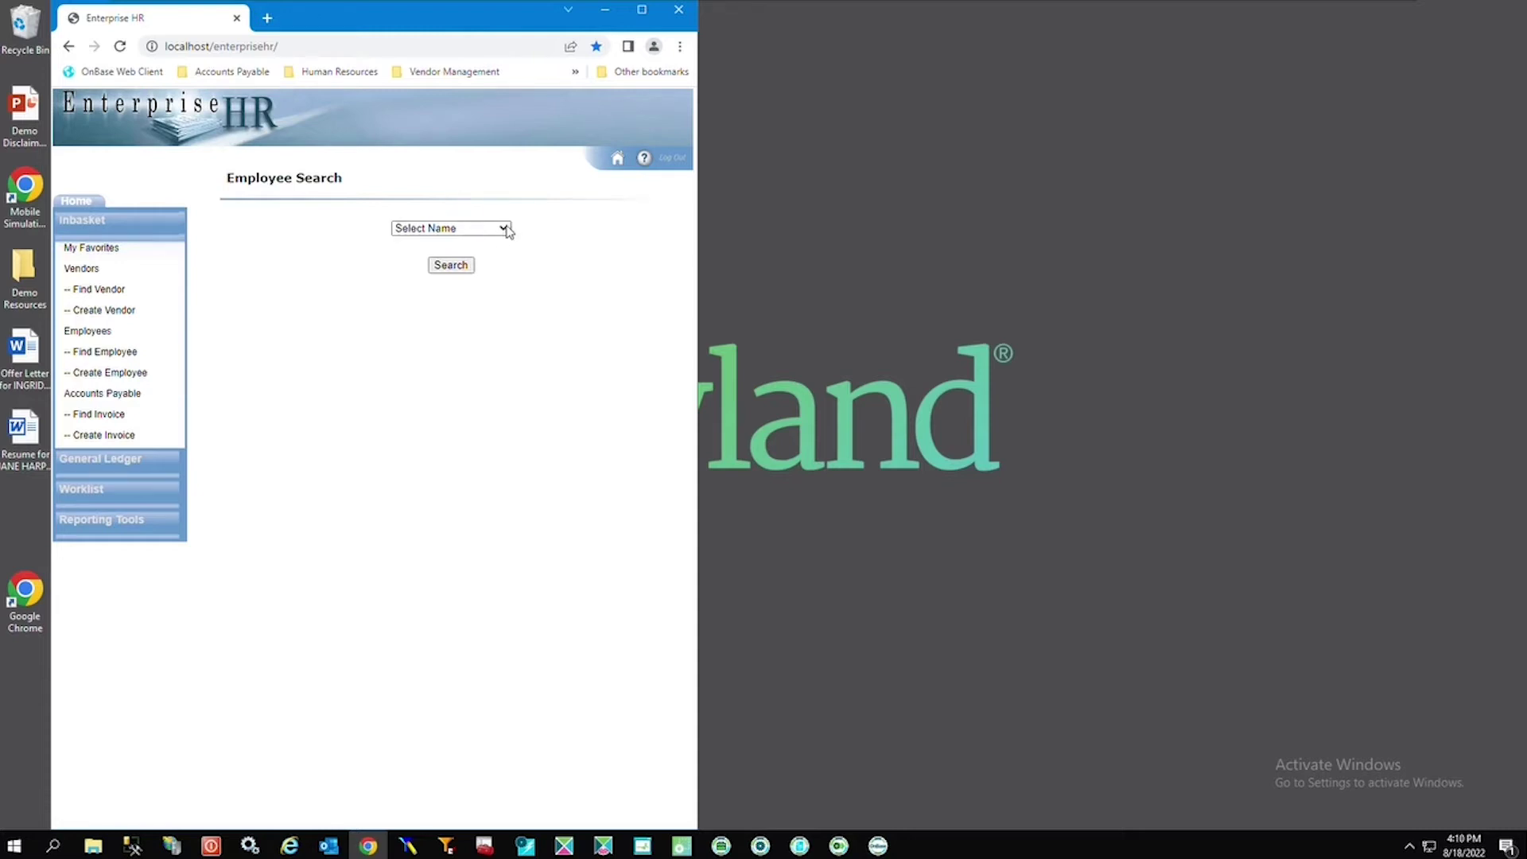
Step: Search Enterprise HR for the chosen employee and pull up their documents in OnBase with Ctrl+Shift+R
left_click(503, 228)
left_click(435, 468)
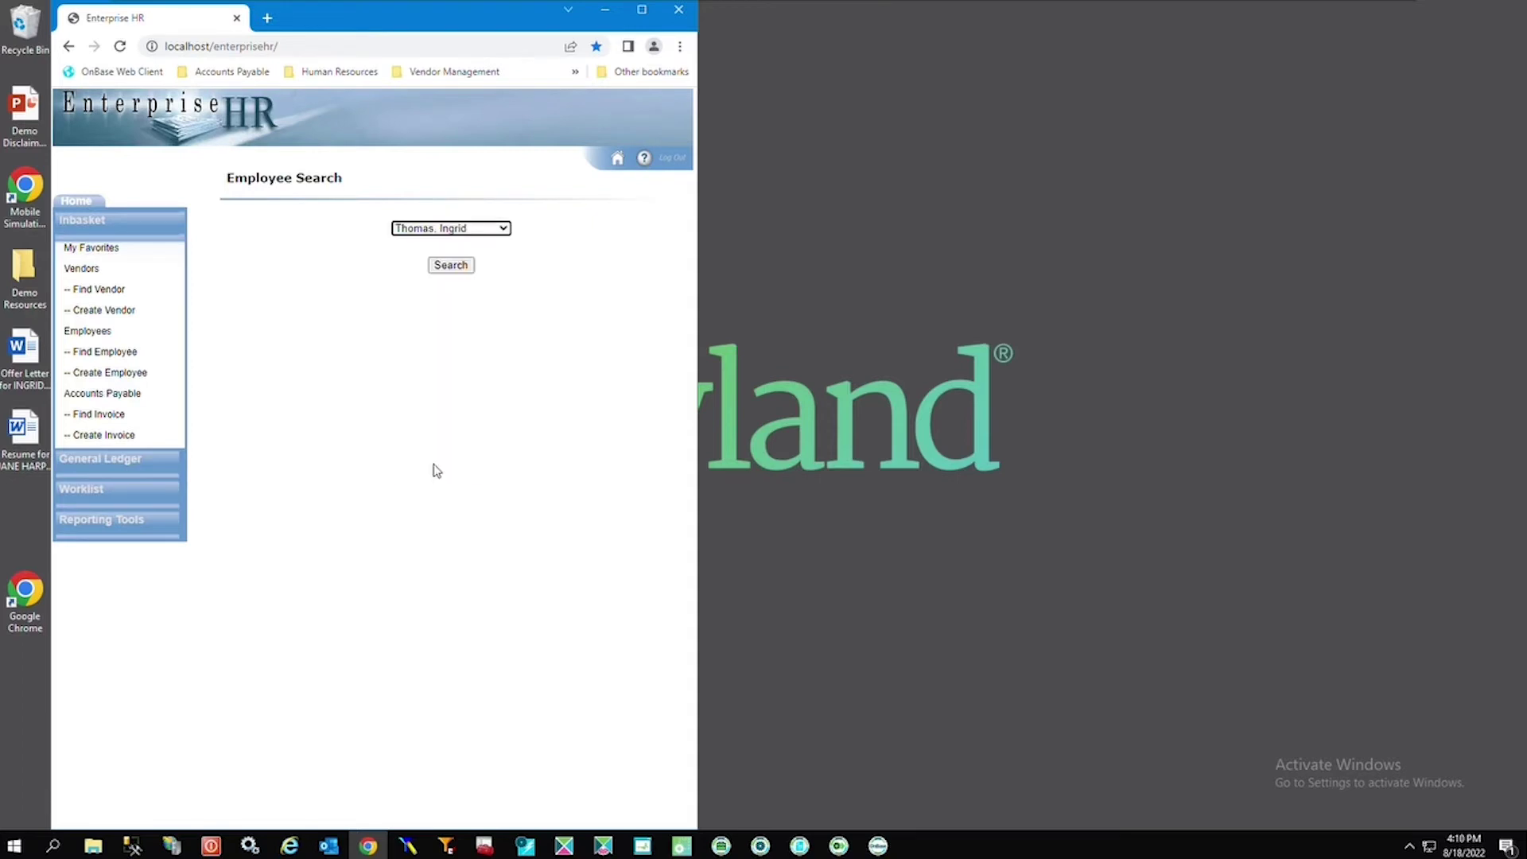
left_click(465, 271)
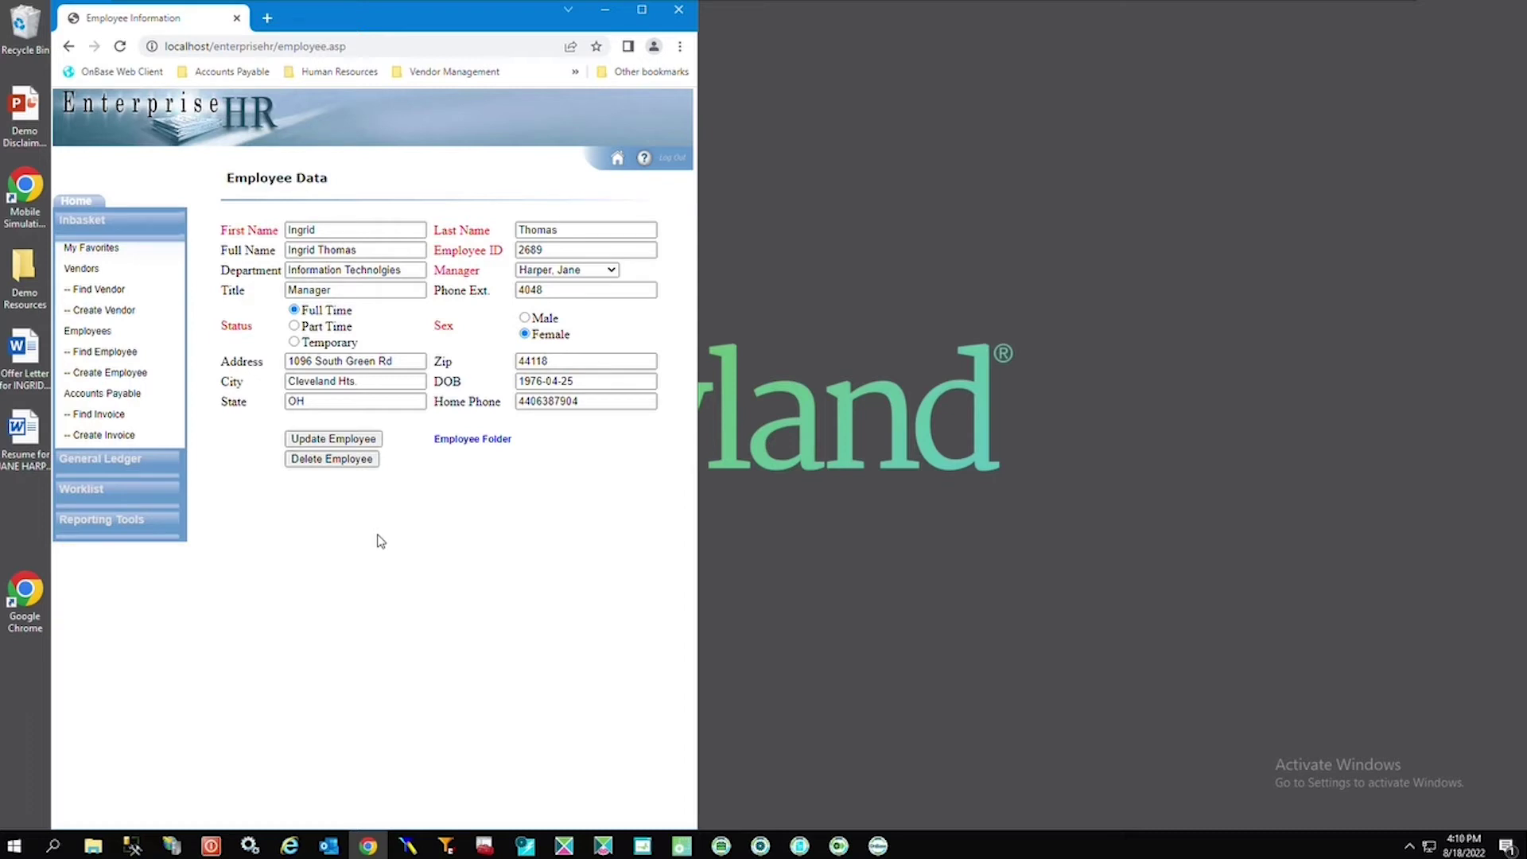
key("ctrl+shift+r")
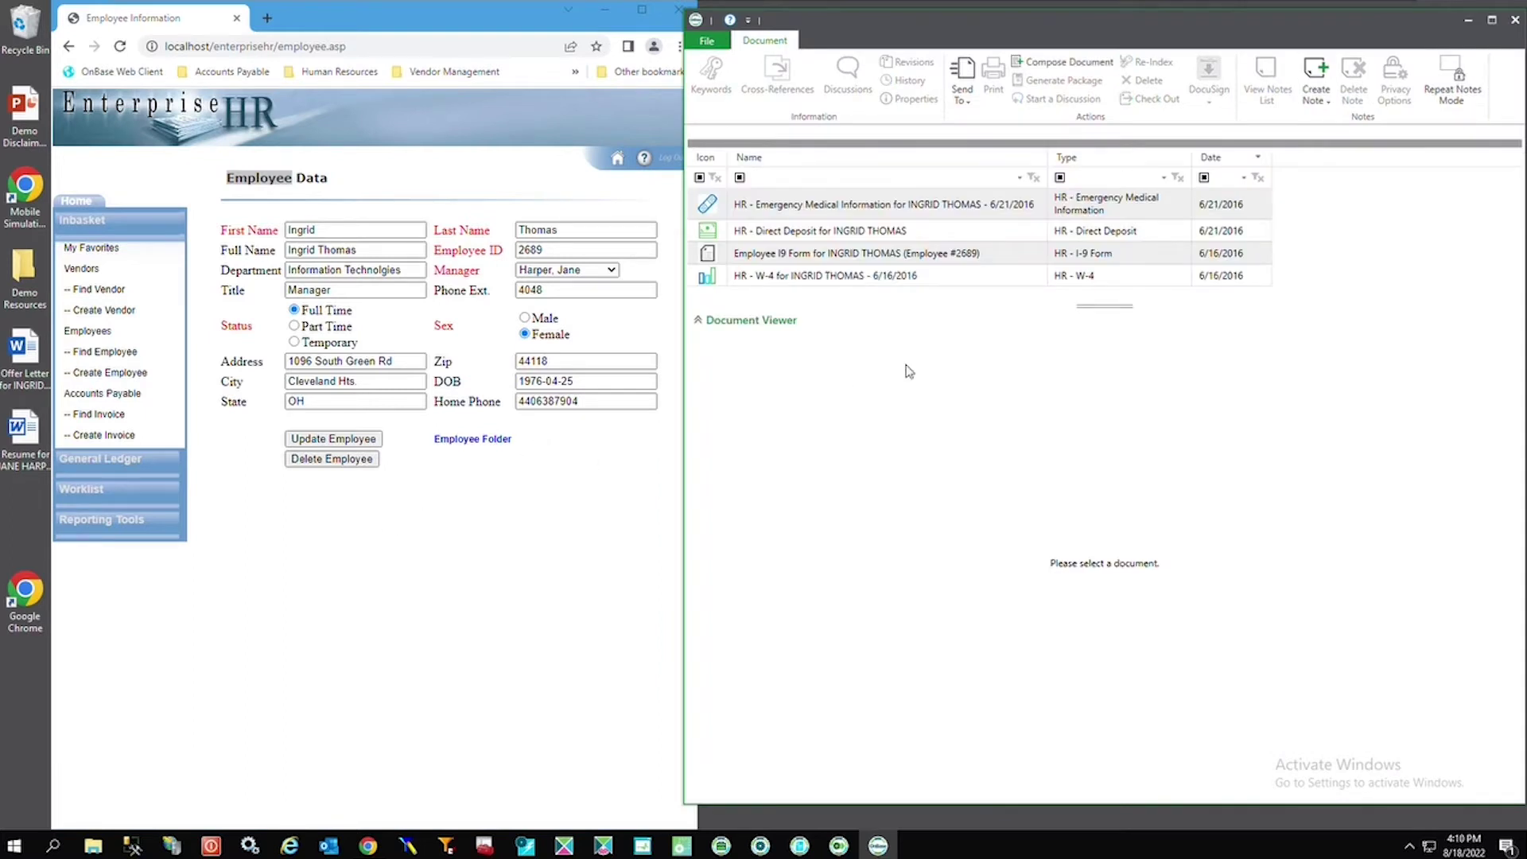
left_click(915, 261)
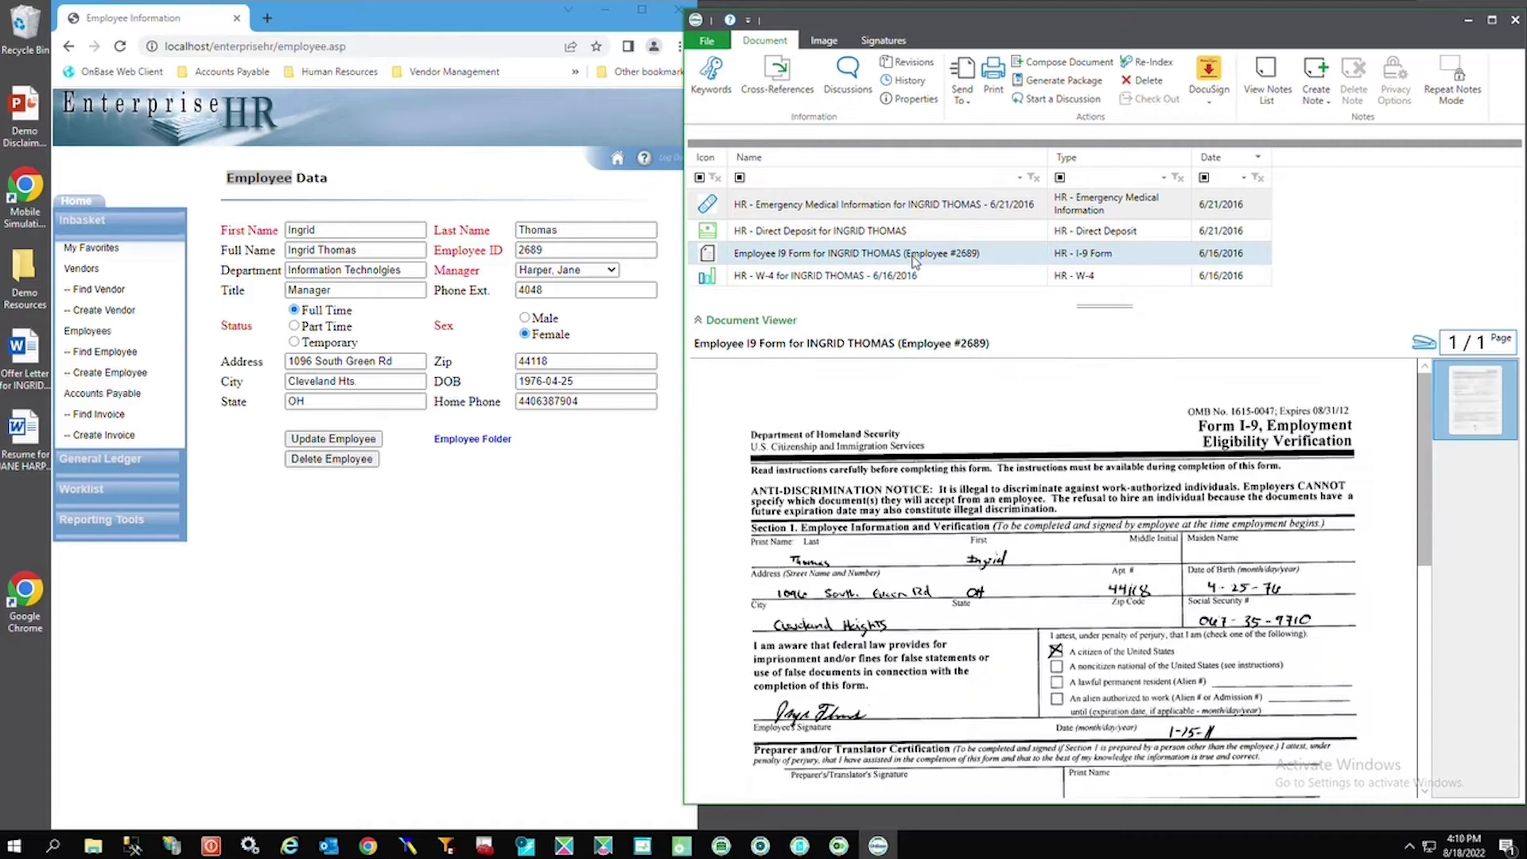
scroll(1090, 549, "down", 3)
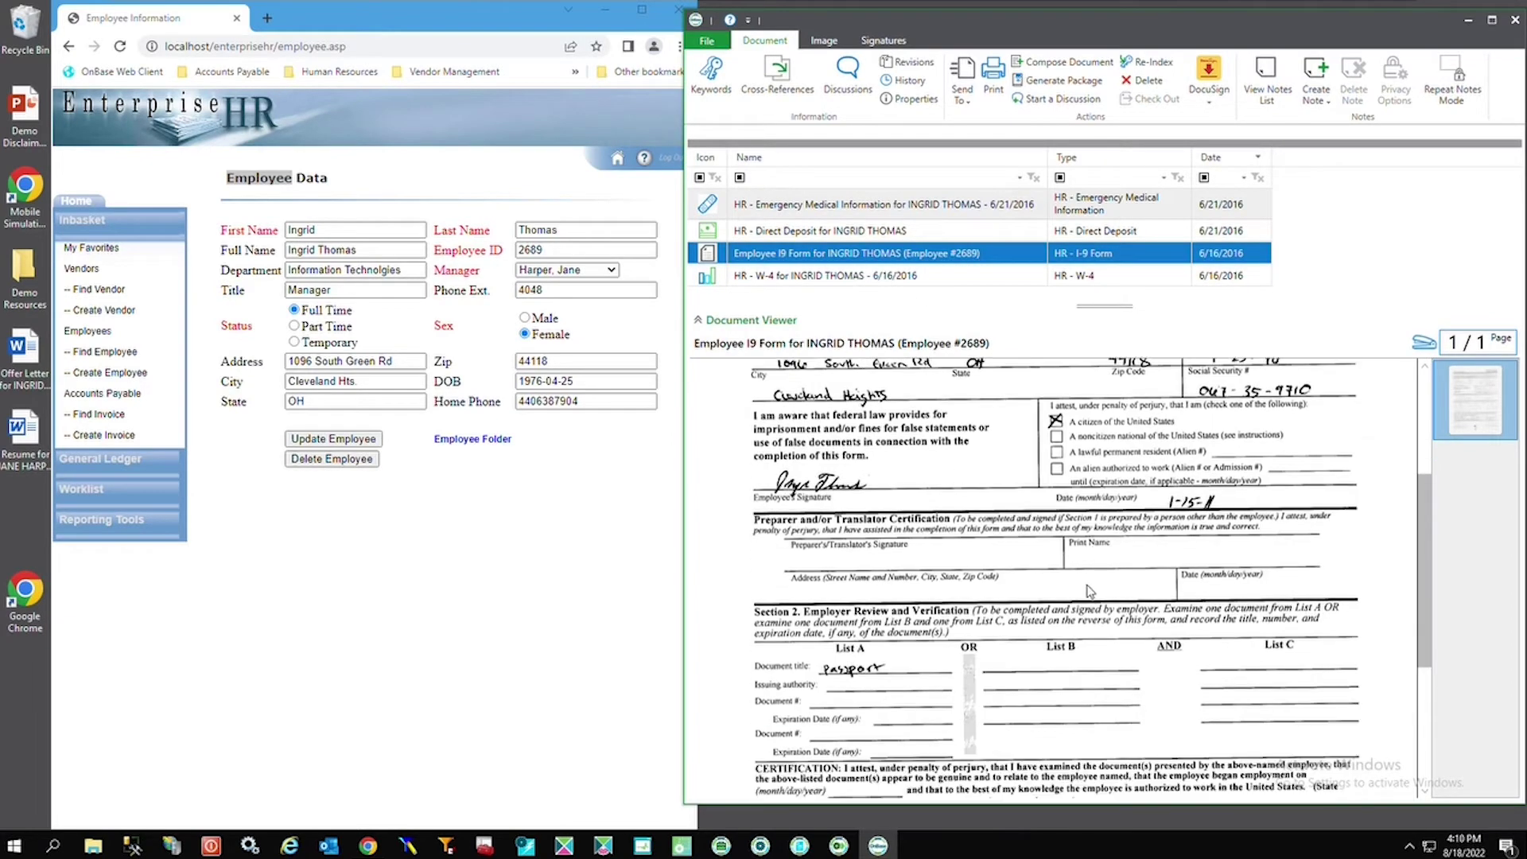
left_click(1511, 19)
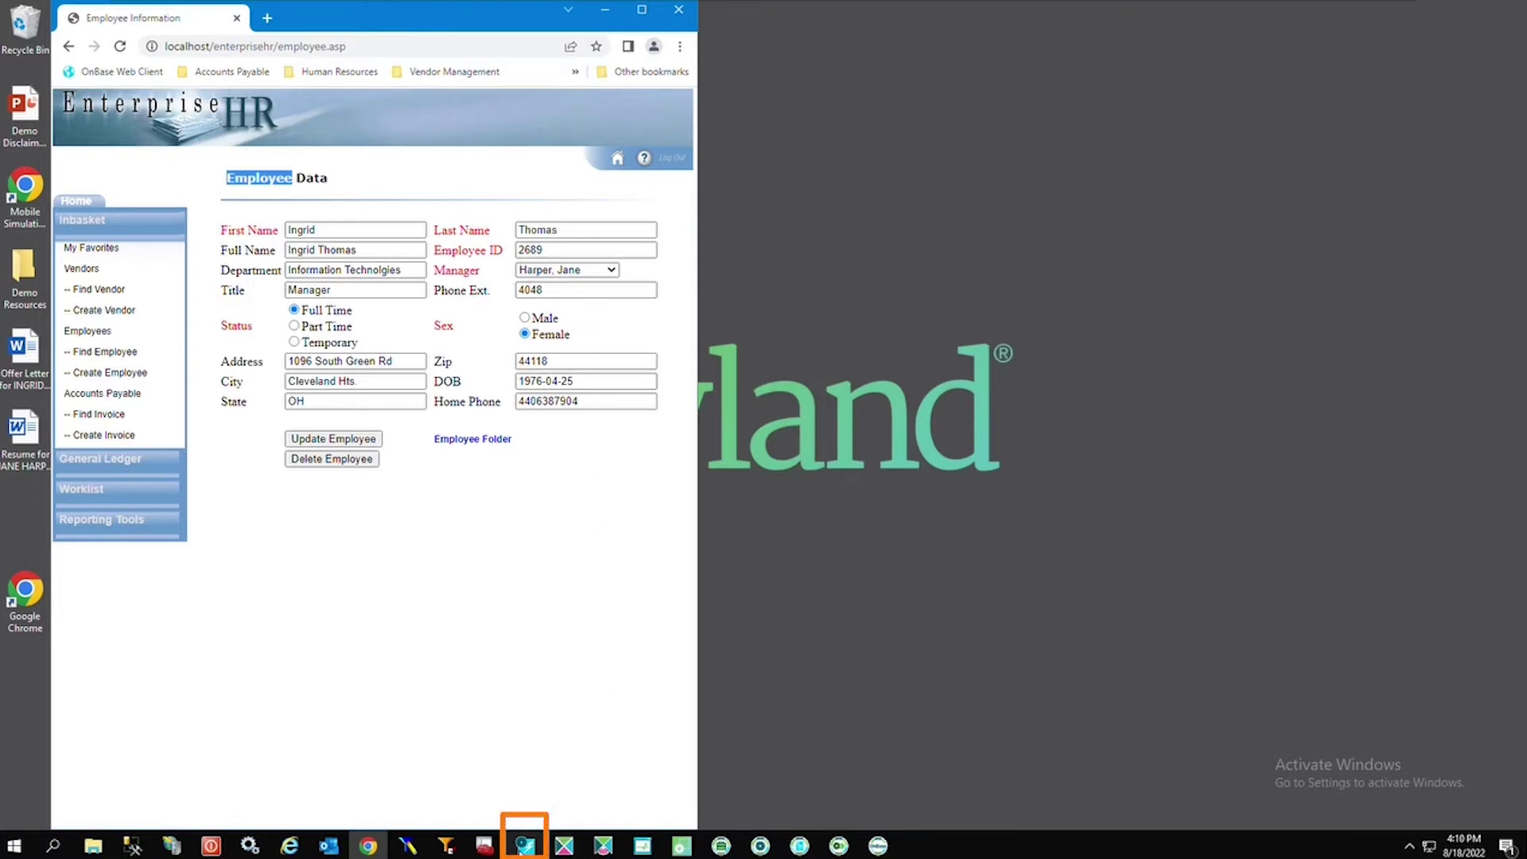
Step: Launch AEConfig beside the browser and start a new smart screen from the Employee Data page
left_click(524, 845)
left_click_drag(284, 134, 990, 173)
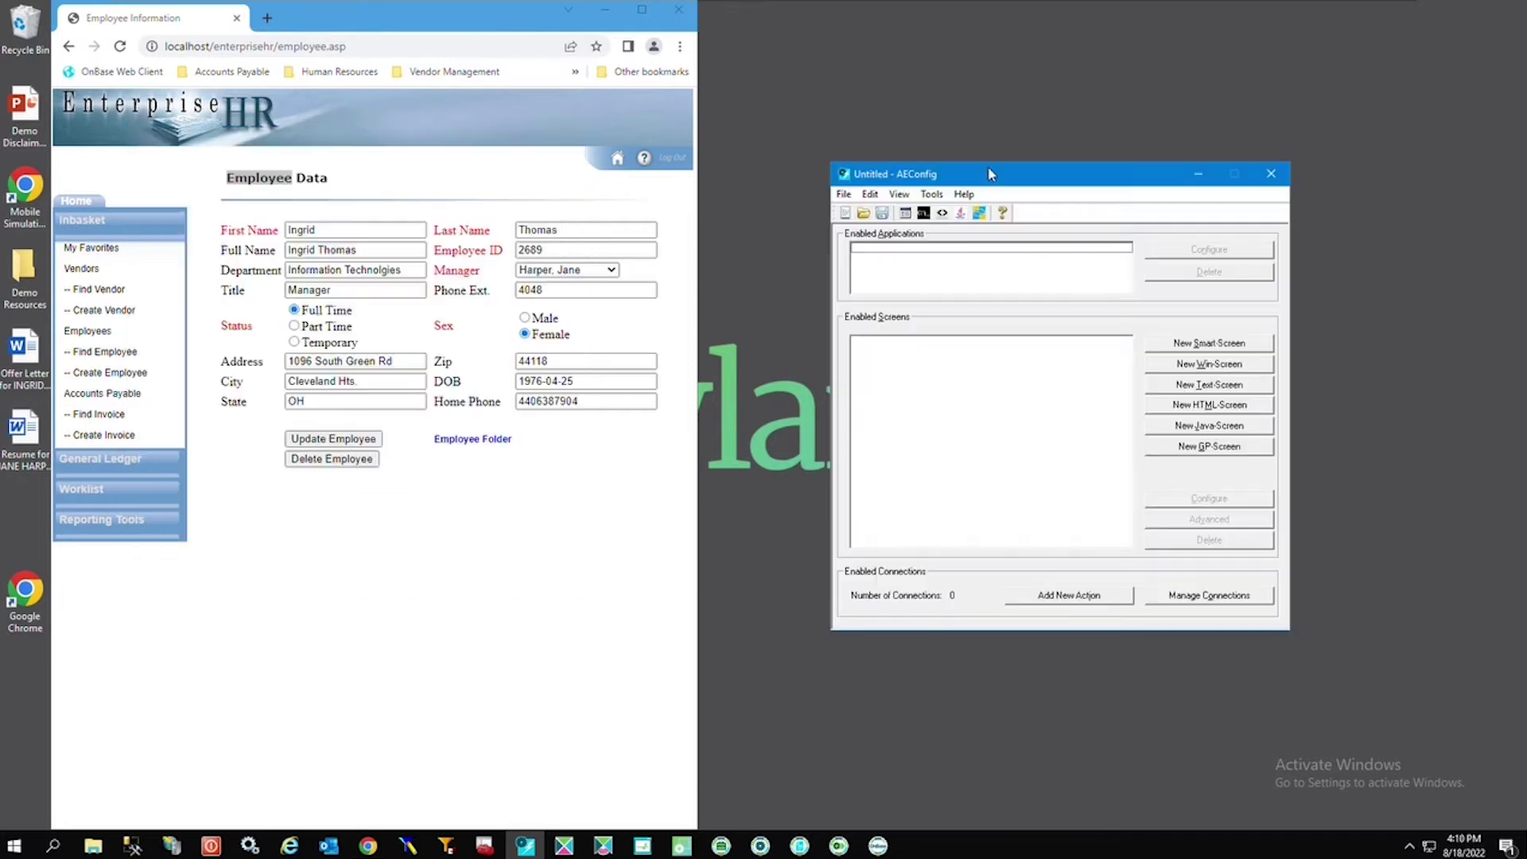
left_click(1154, 348)
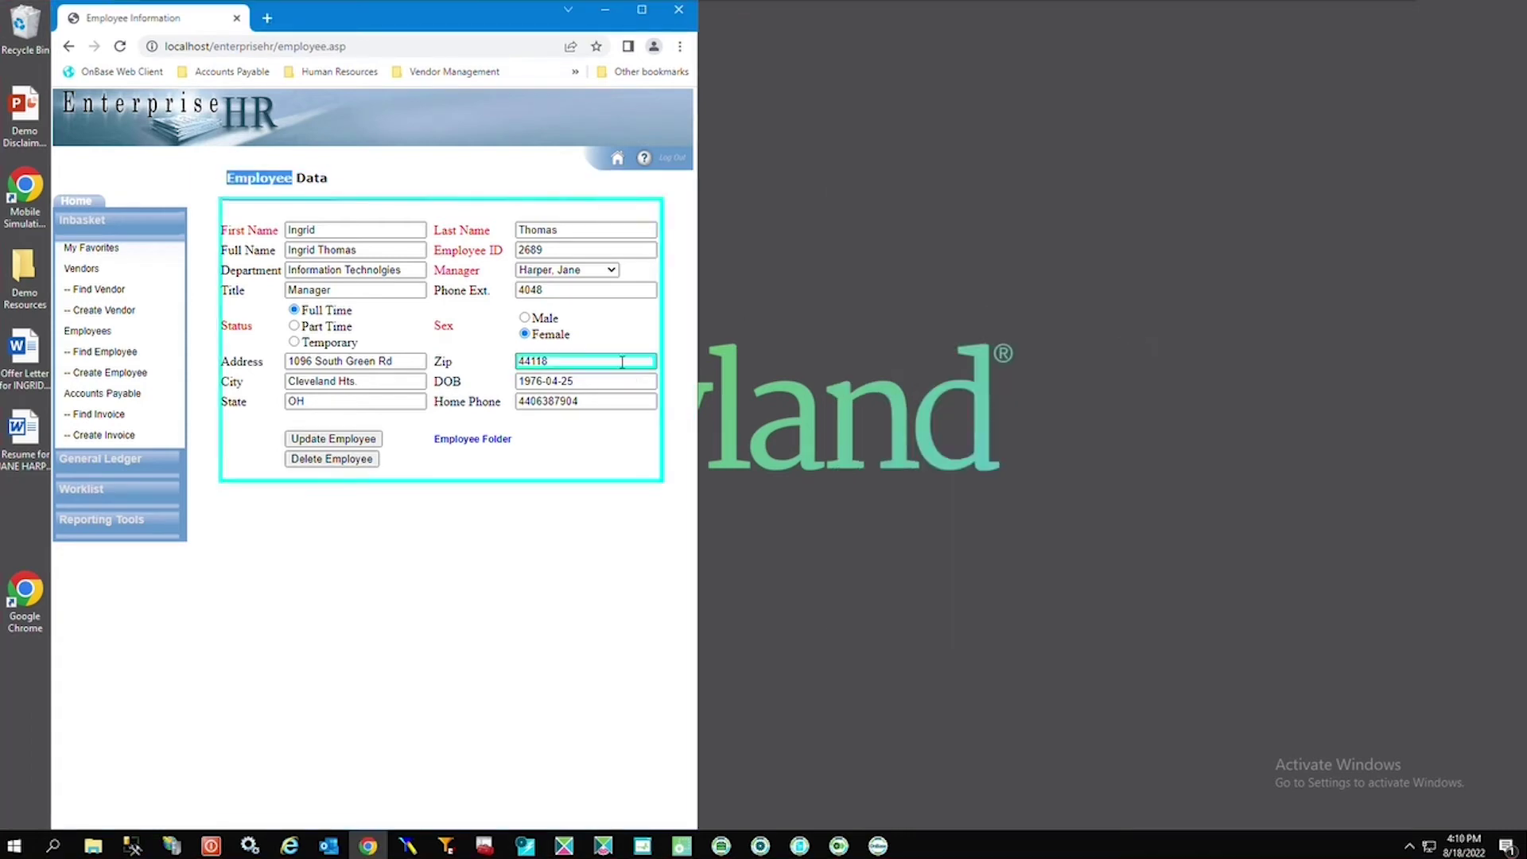
left_click(375, 198)
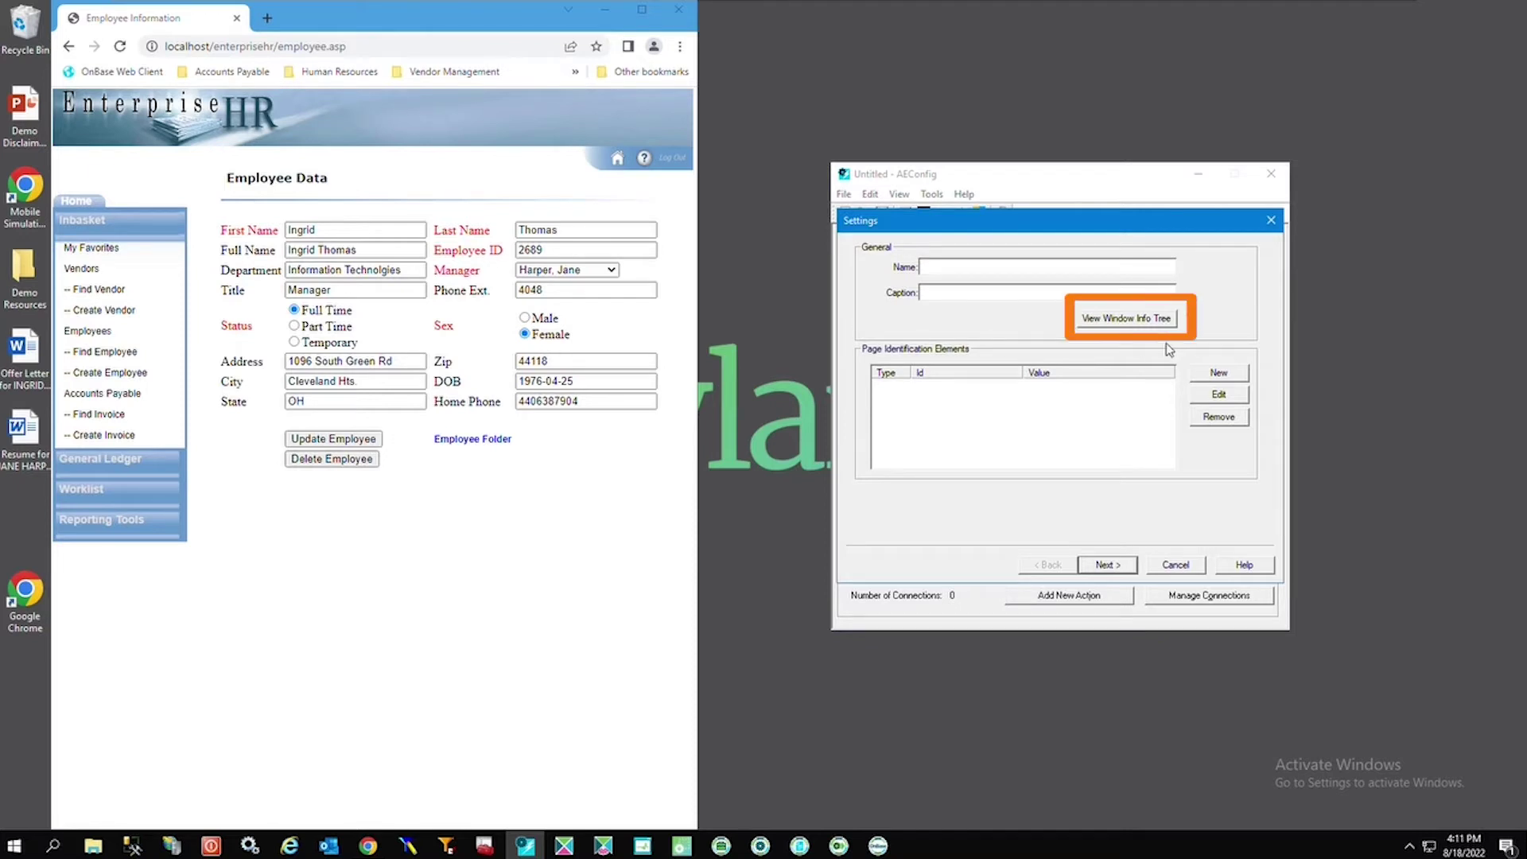
Step: In the Window Info Tree, use the Employee Data Divider element as the screen's window
left_click(1129, 319)
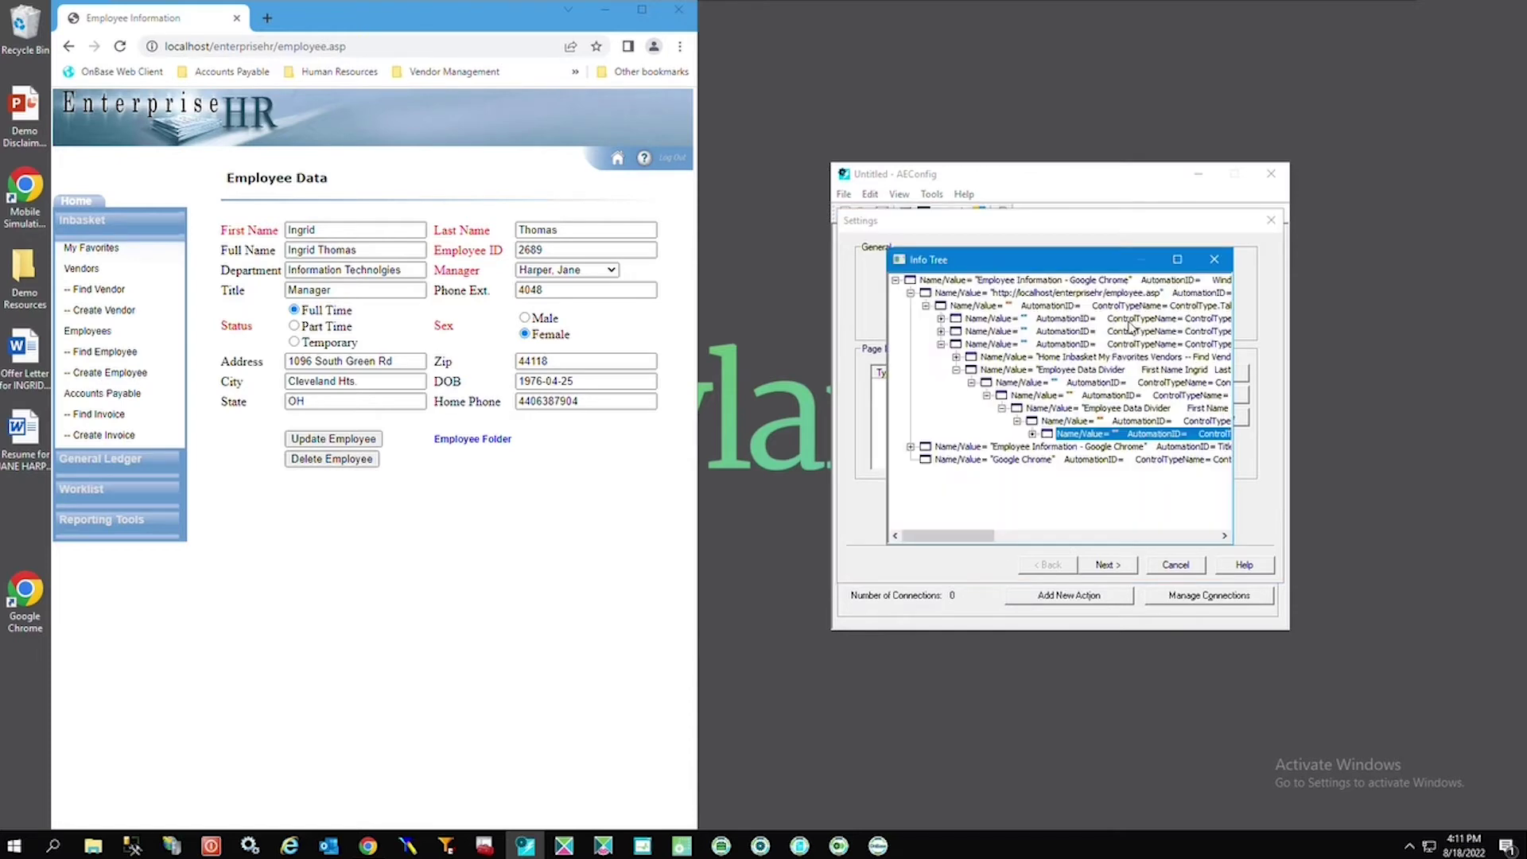
right_click(1149, 437)
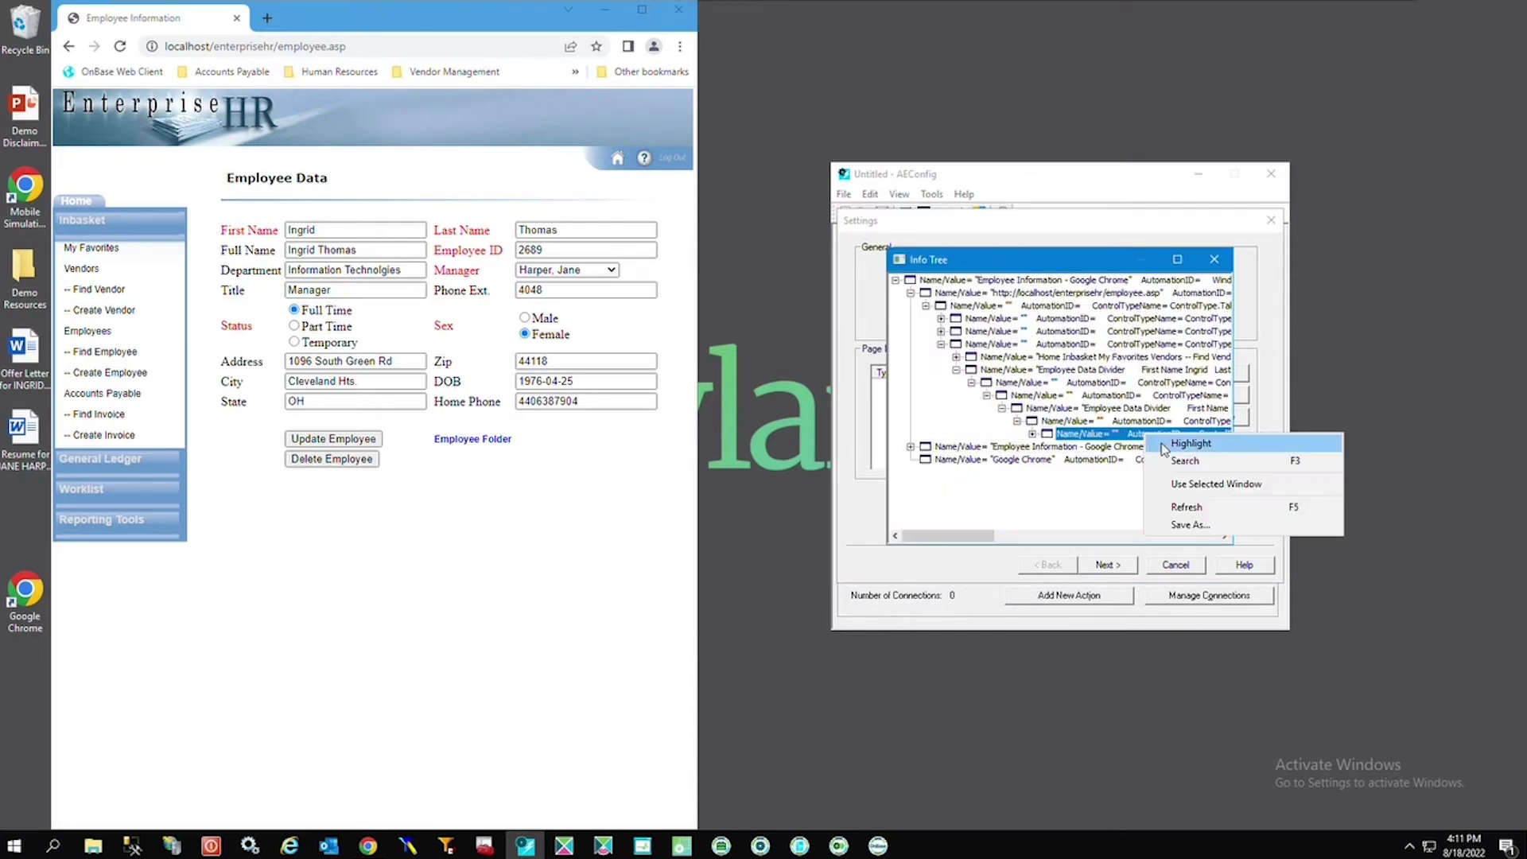
left_click(1155, 443)
left_click(1129, 409)
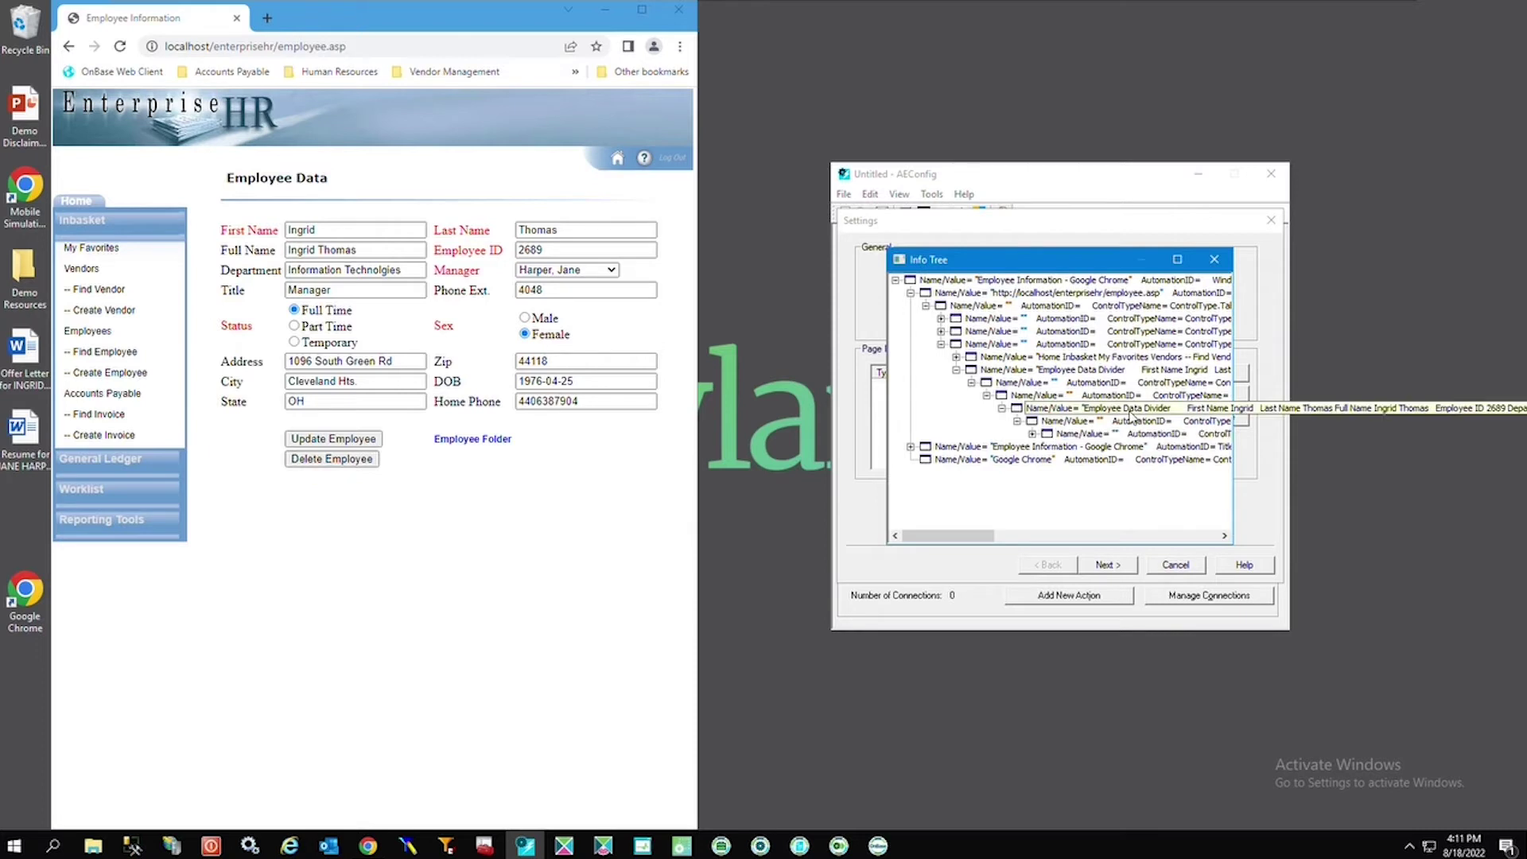
right_click(1134, 415)
left_click(1143, 422)
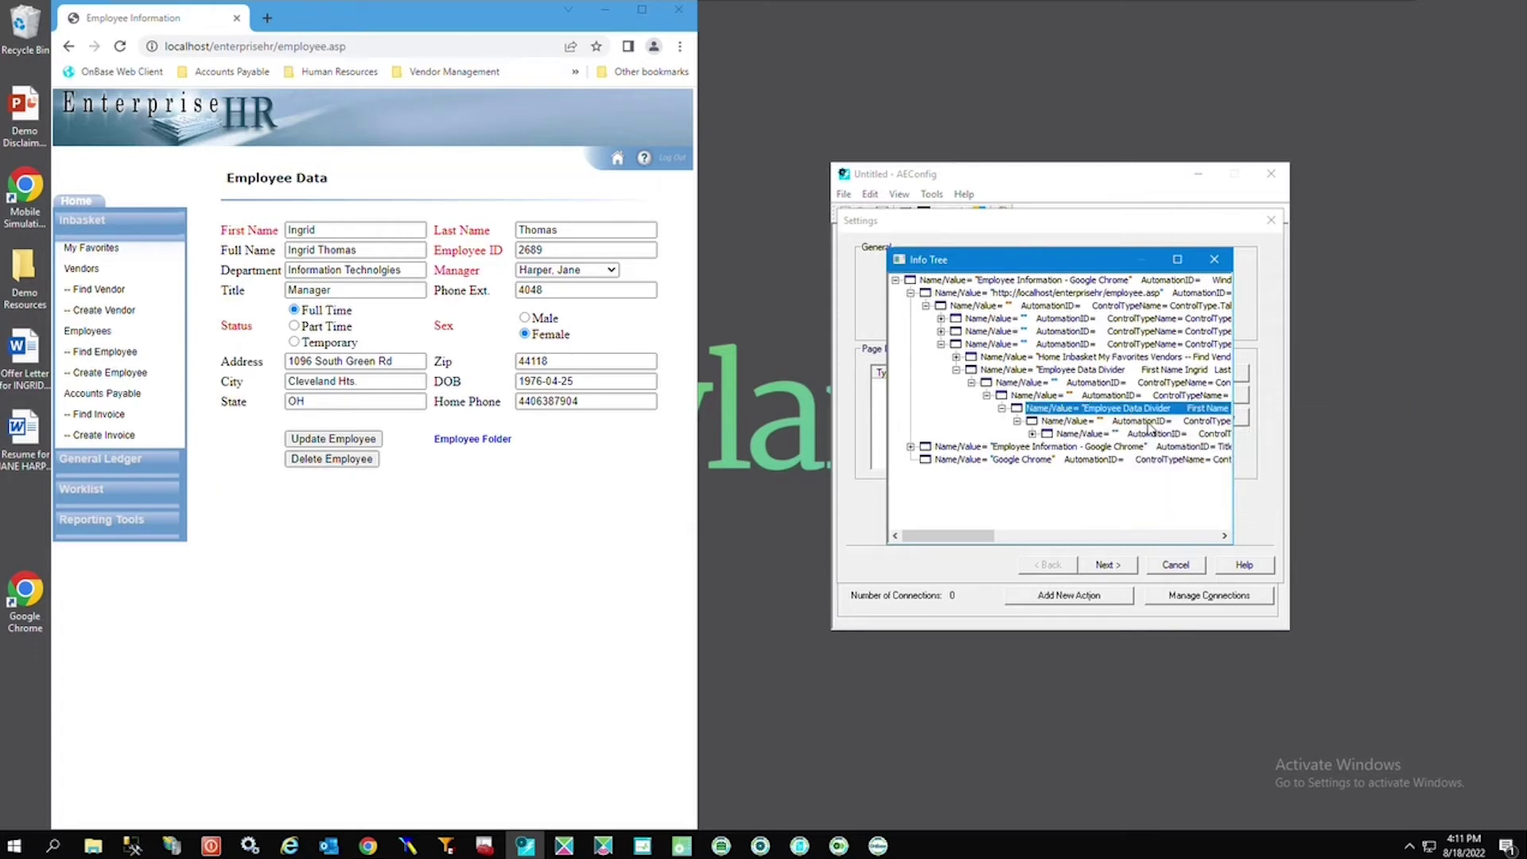
right_click(1135, 412)
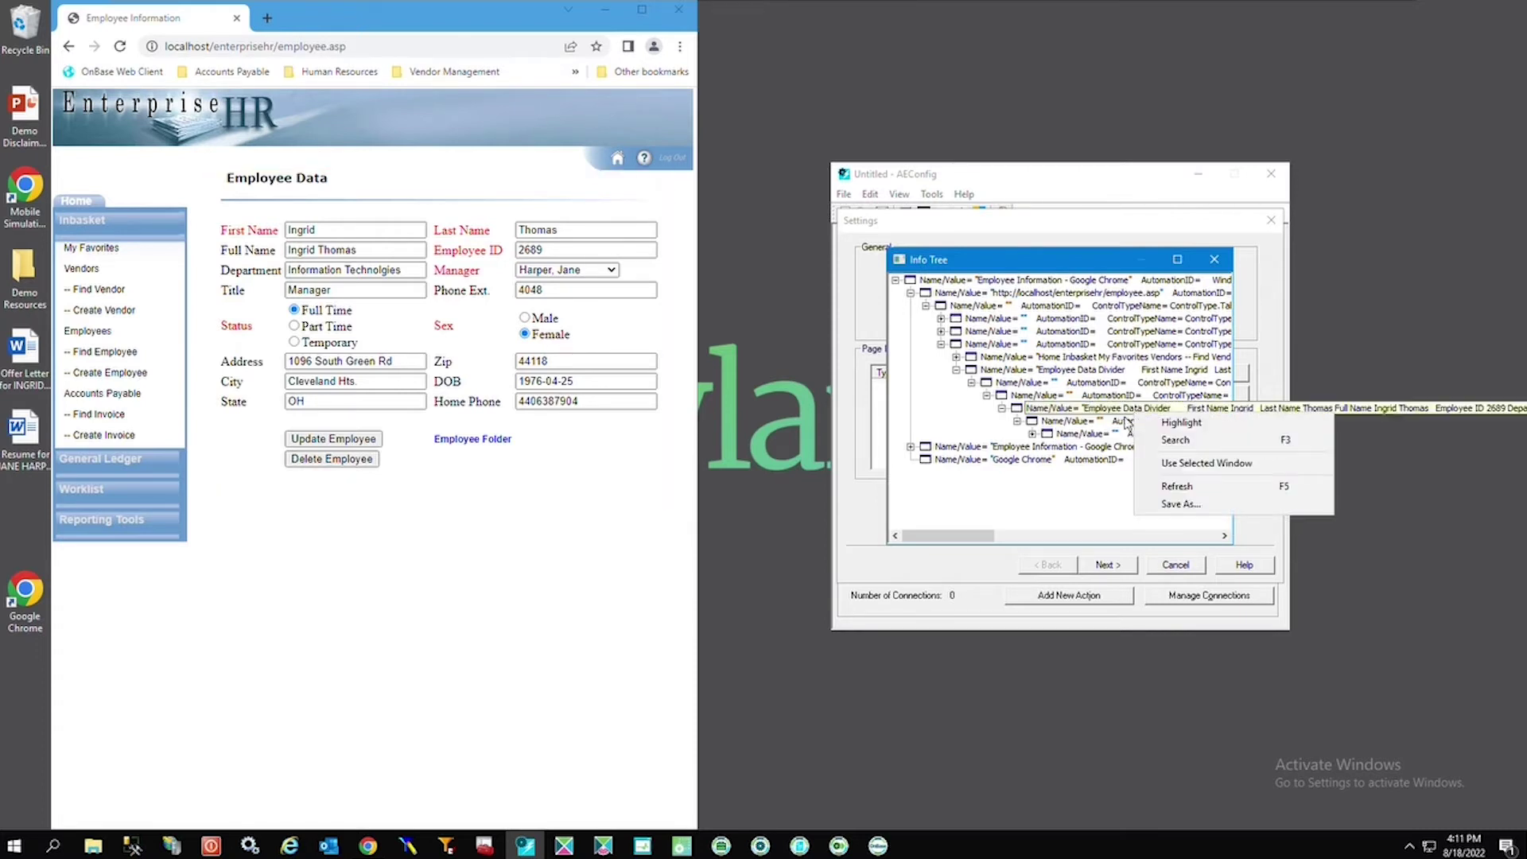
right_click(1124, 422)
right_click(1111, 412)
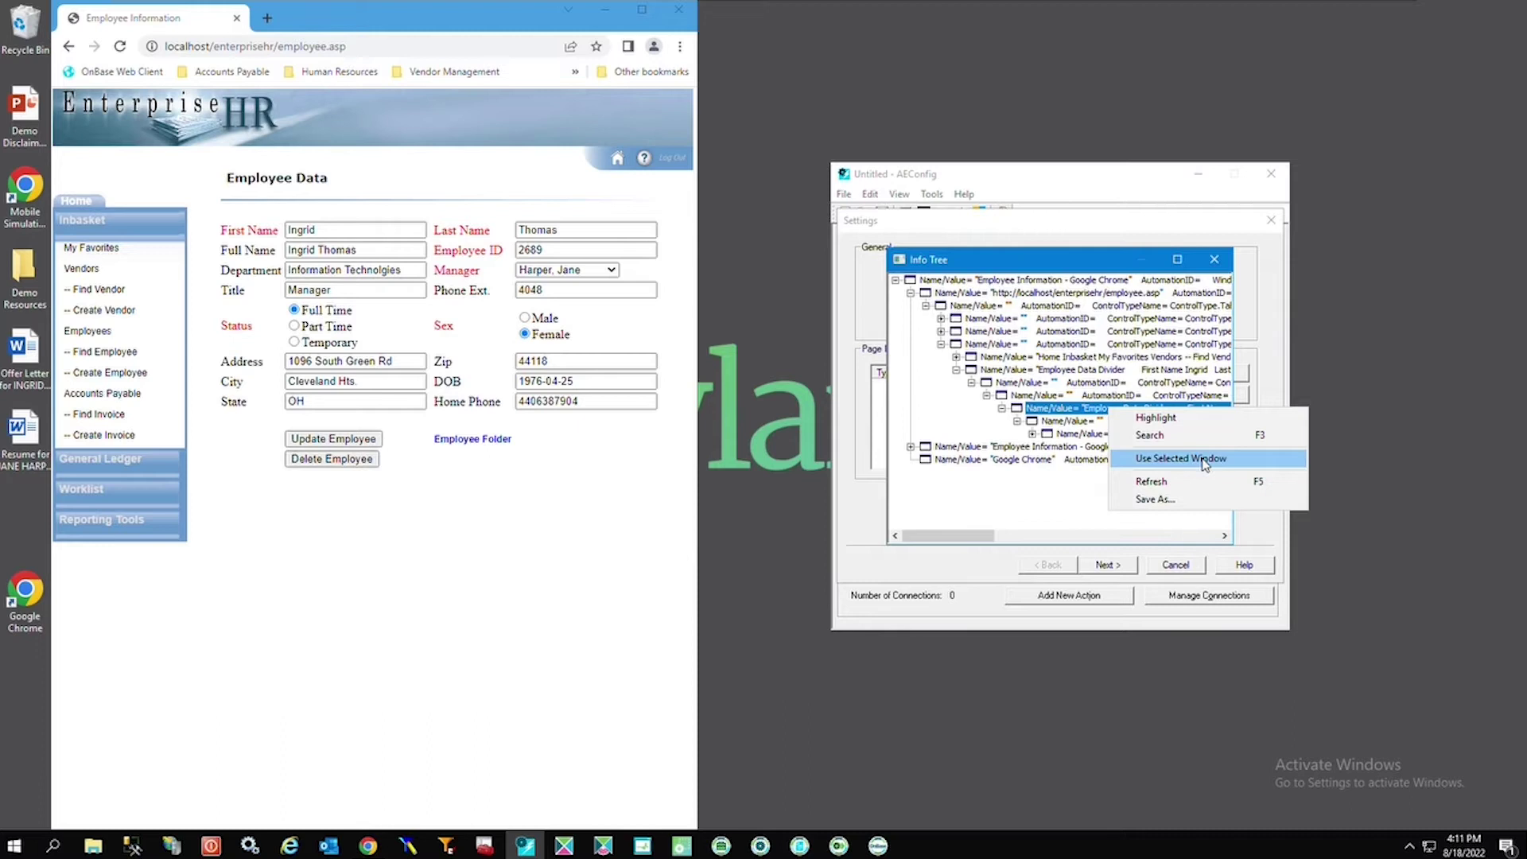
left_click(1195, 460)
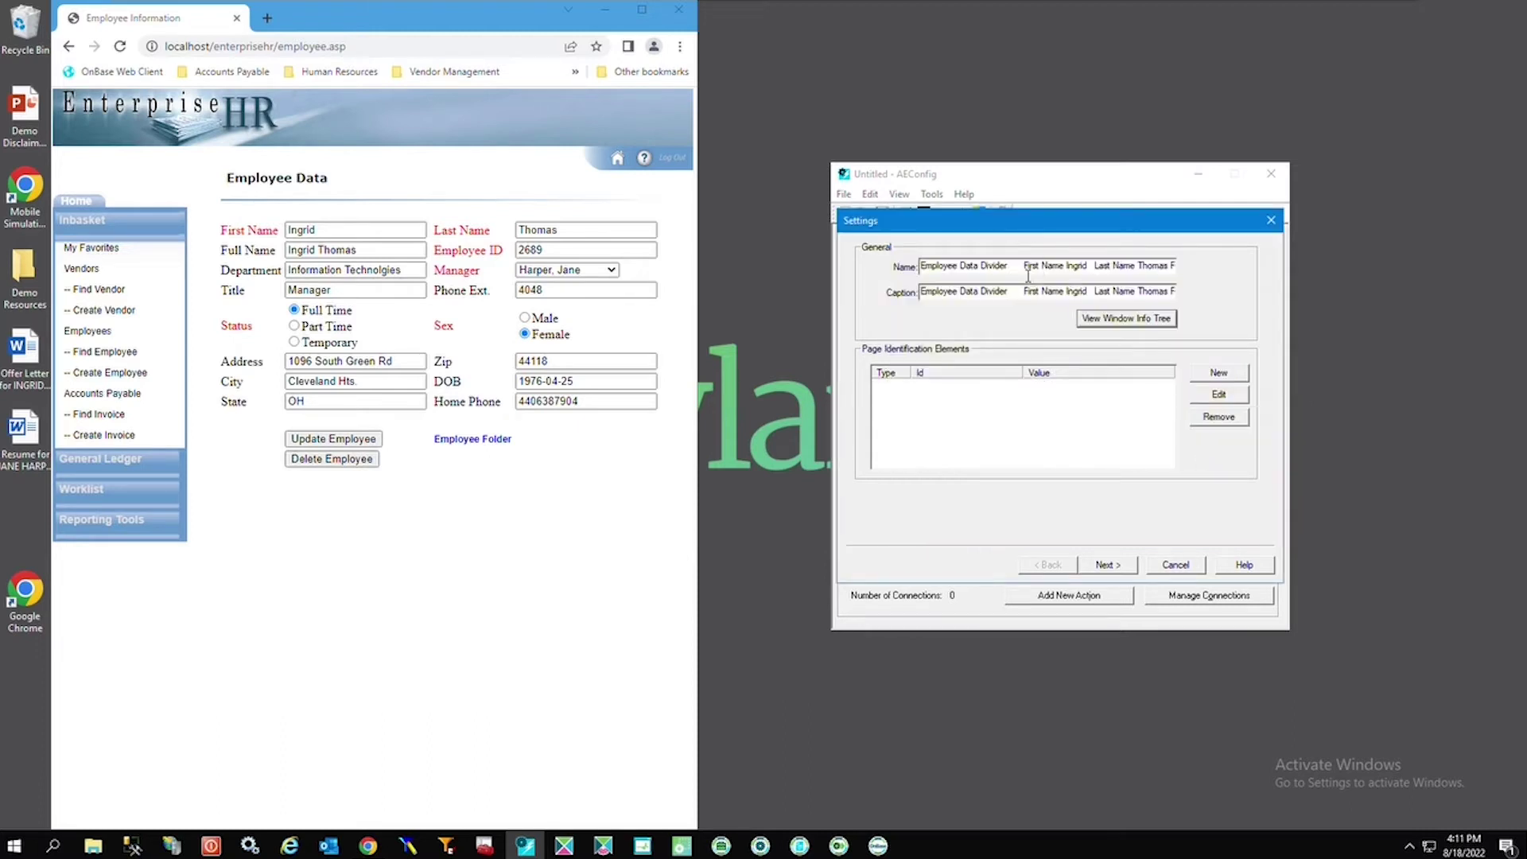
Step: Set both the Name and Caption to 'Employee Data Divider'
type("Data Divider")
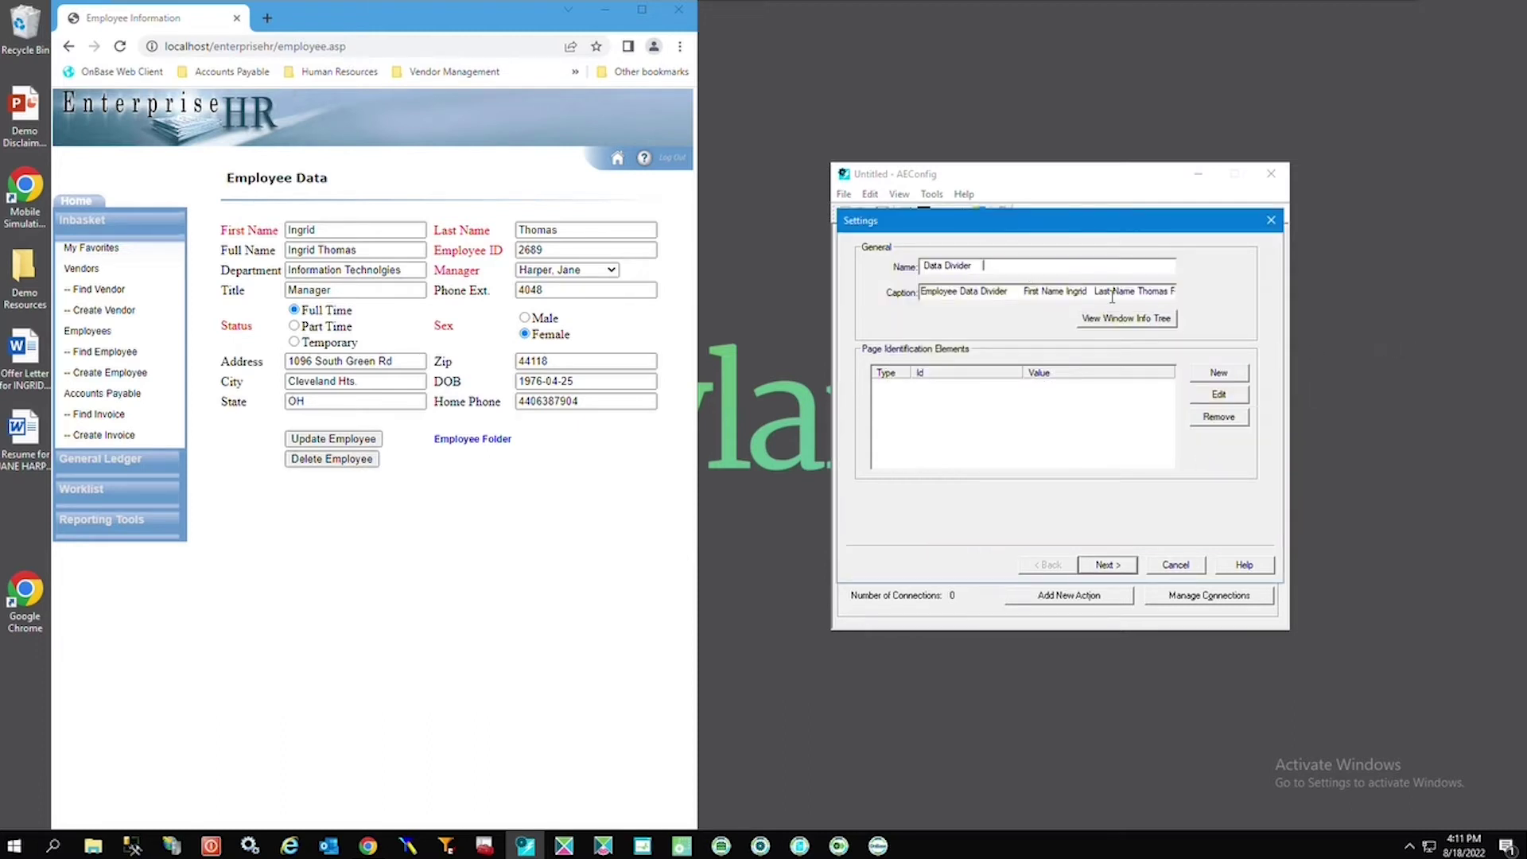
left_click(1024, 299)
key("shift+End")
key("Delete")
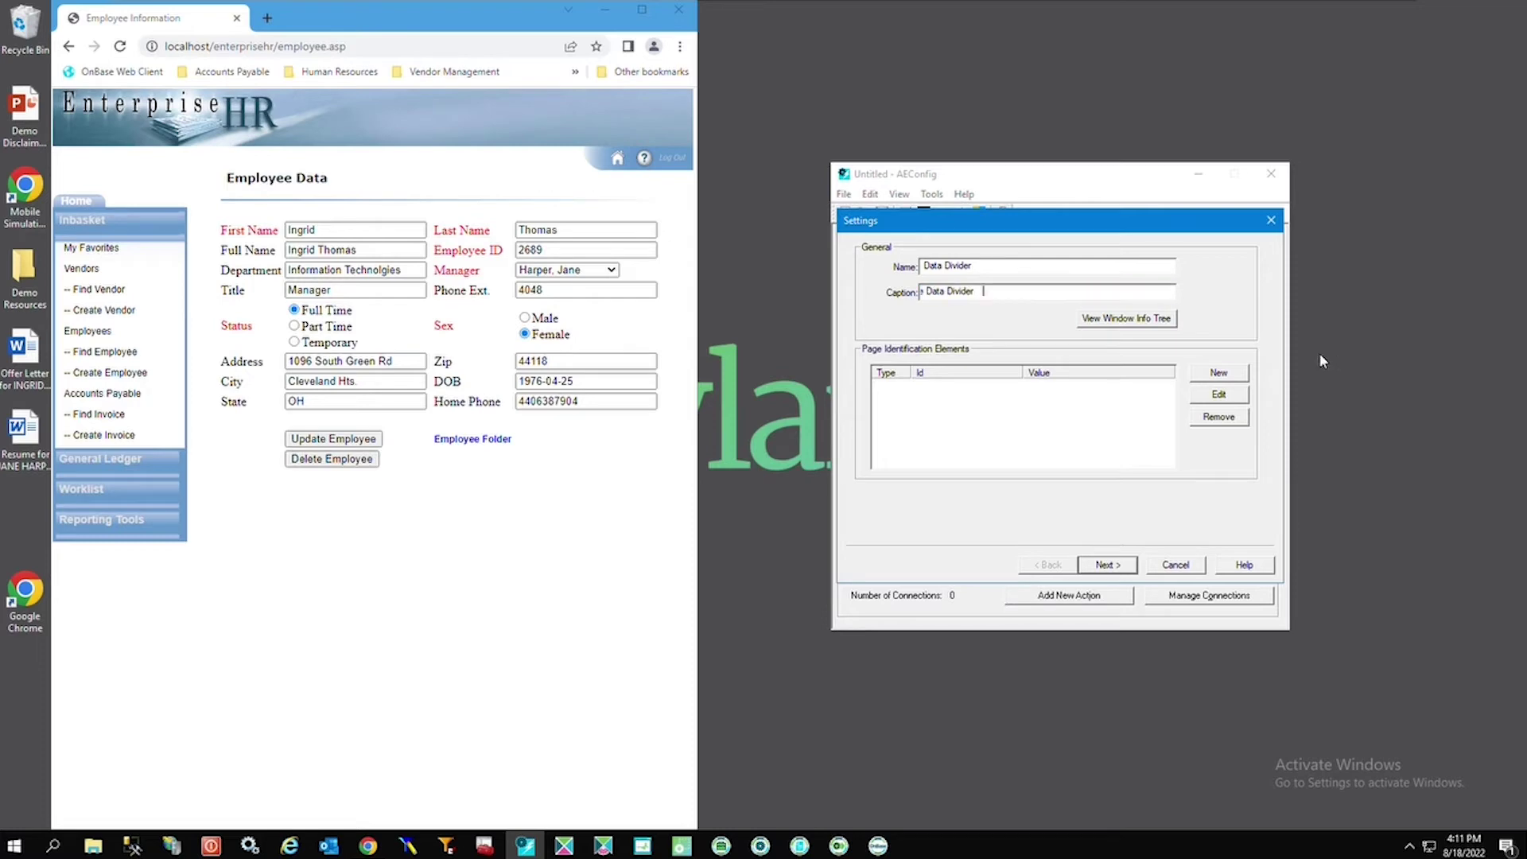
left_click_drag(1151, 303, 789, 272)
key("ctrl+c")
key("shift+Tab")
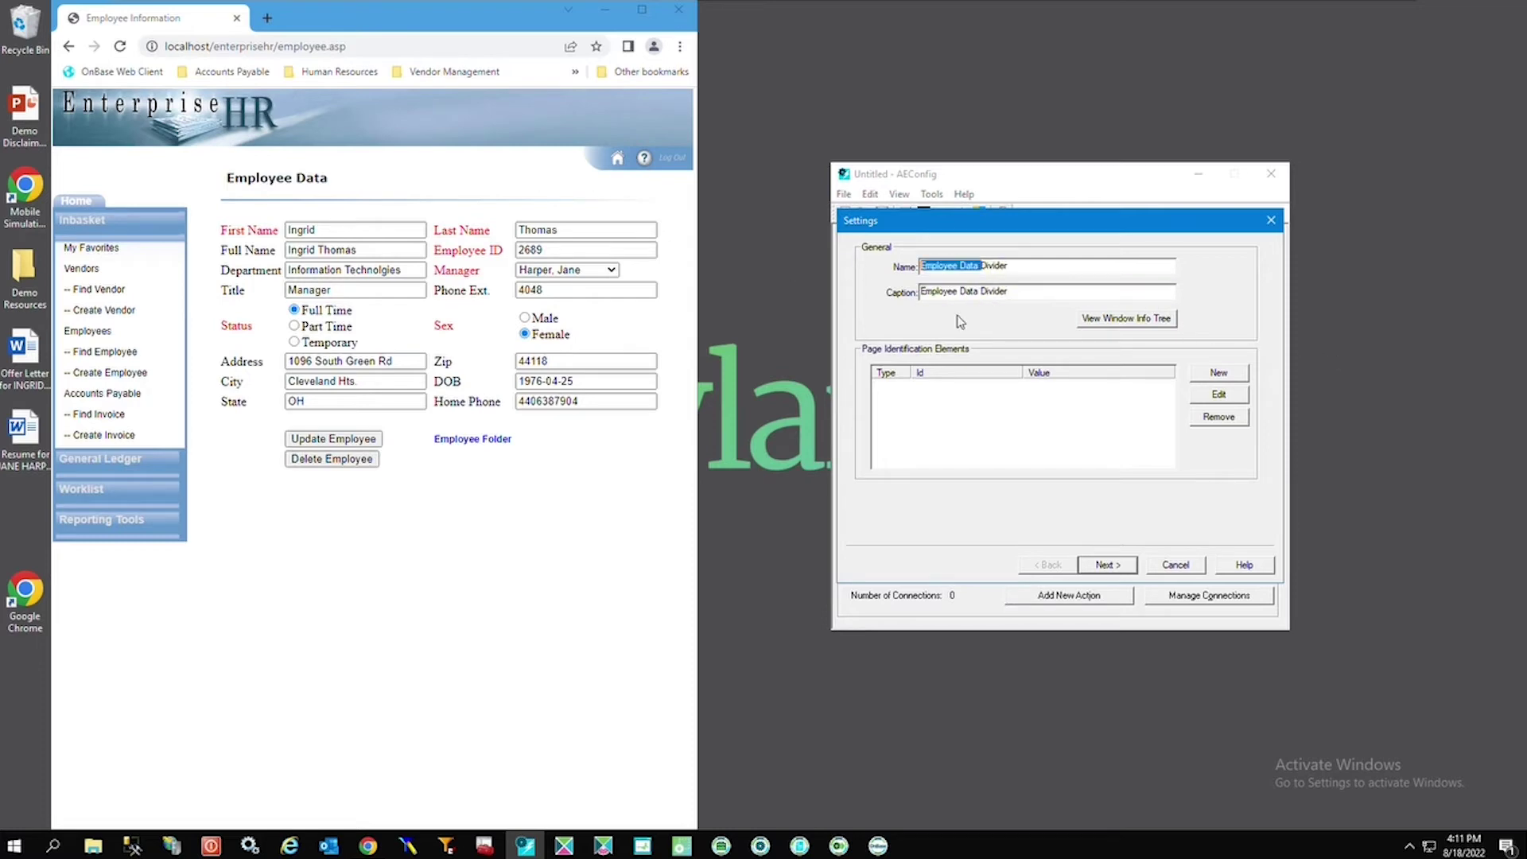
key("ctrl+v")
left_click(1021, 298)
left_click_drag(1010, 292, 879, 293)
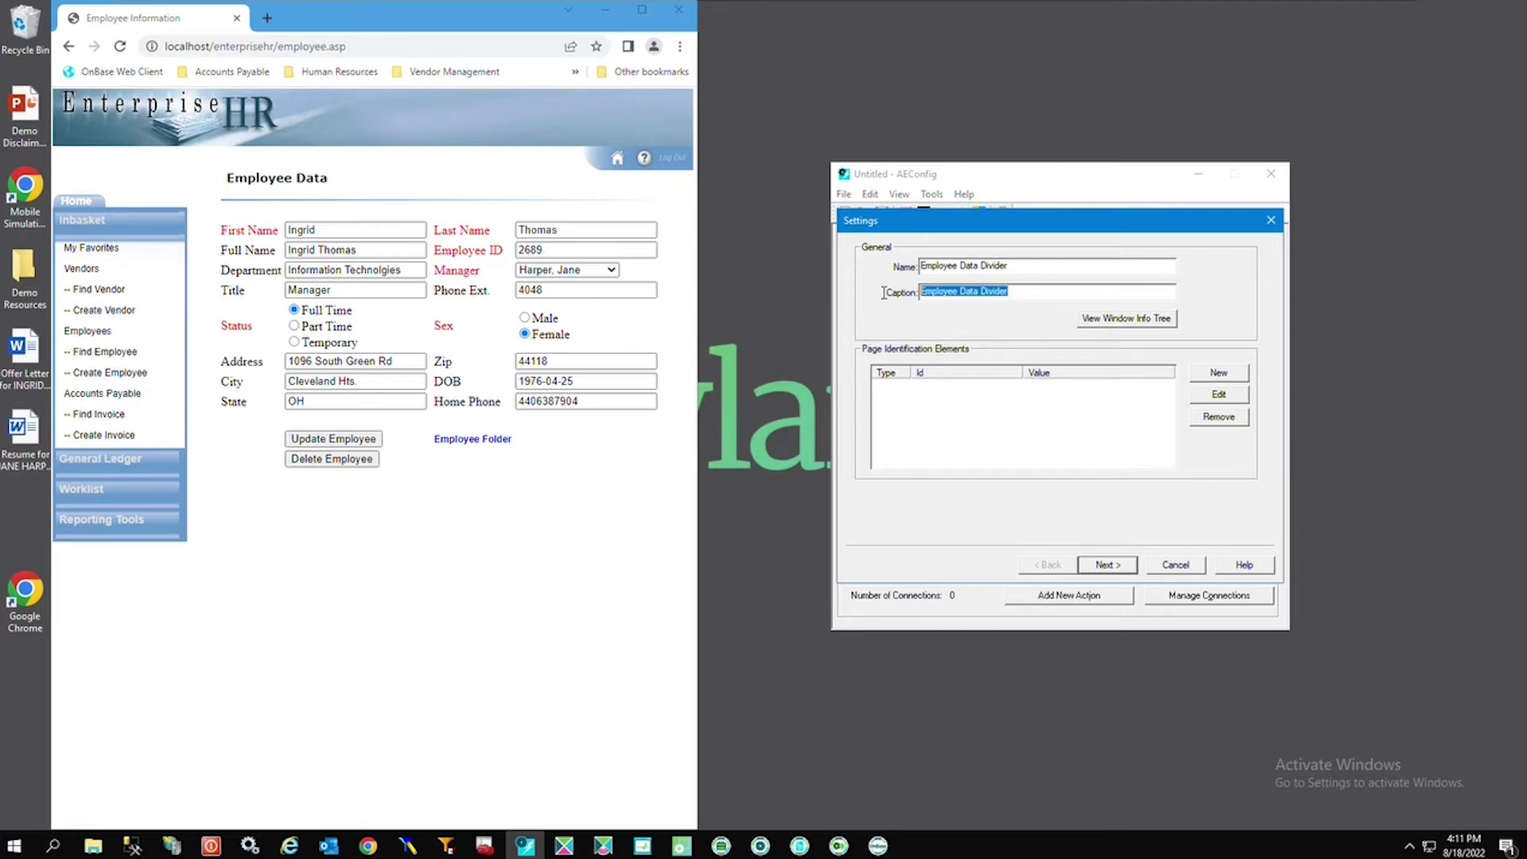
Step: Add the document types APP - Cover Letter and APP - Background Check to the search
left_click(1139, 572)
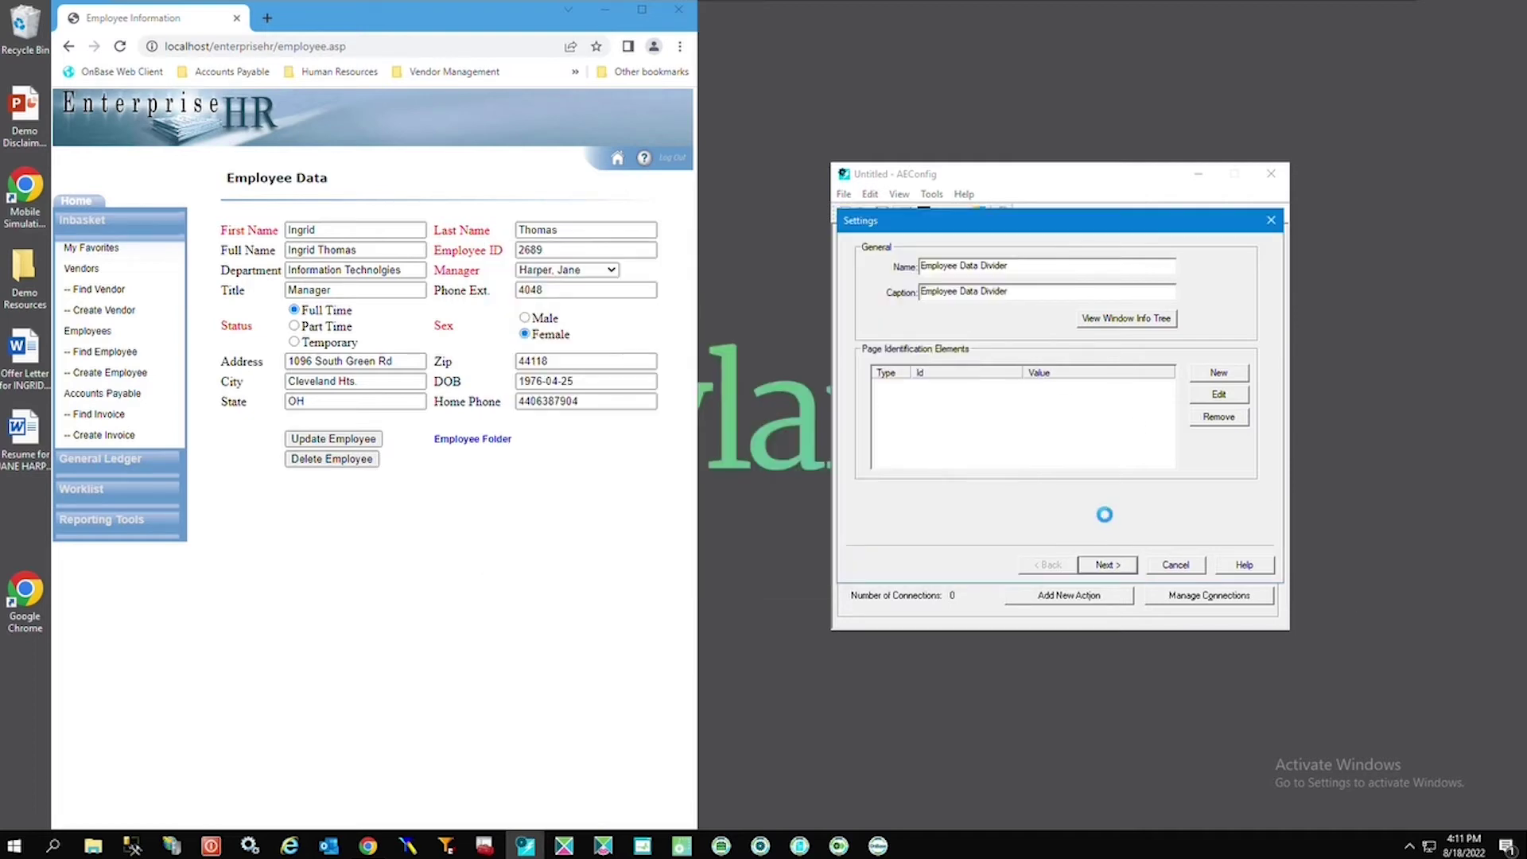
scroll(899, 398, "down", 4)
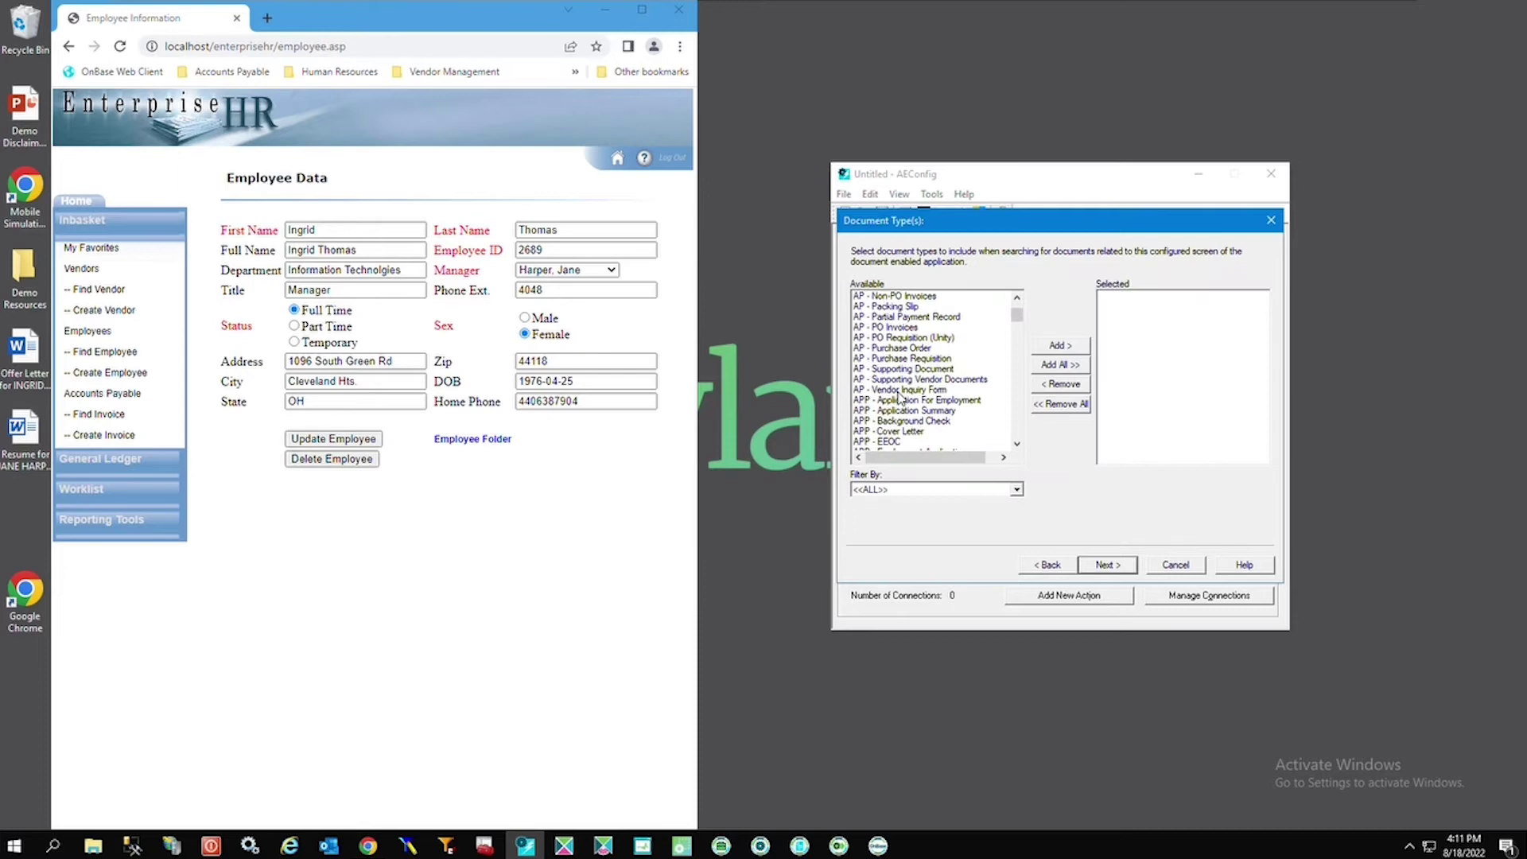
scroll(892, 391, "down", 1)
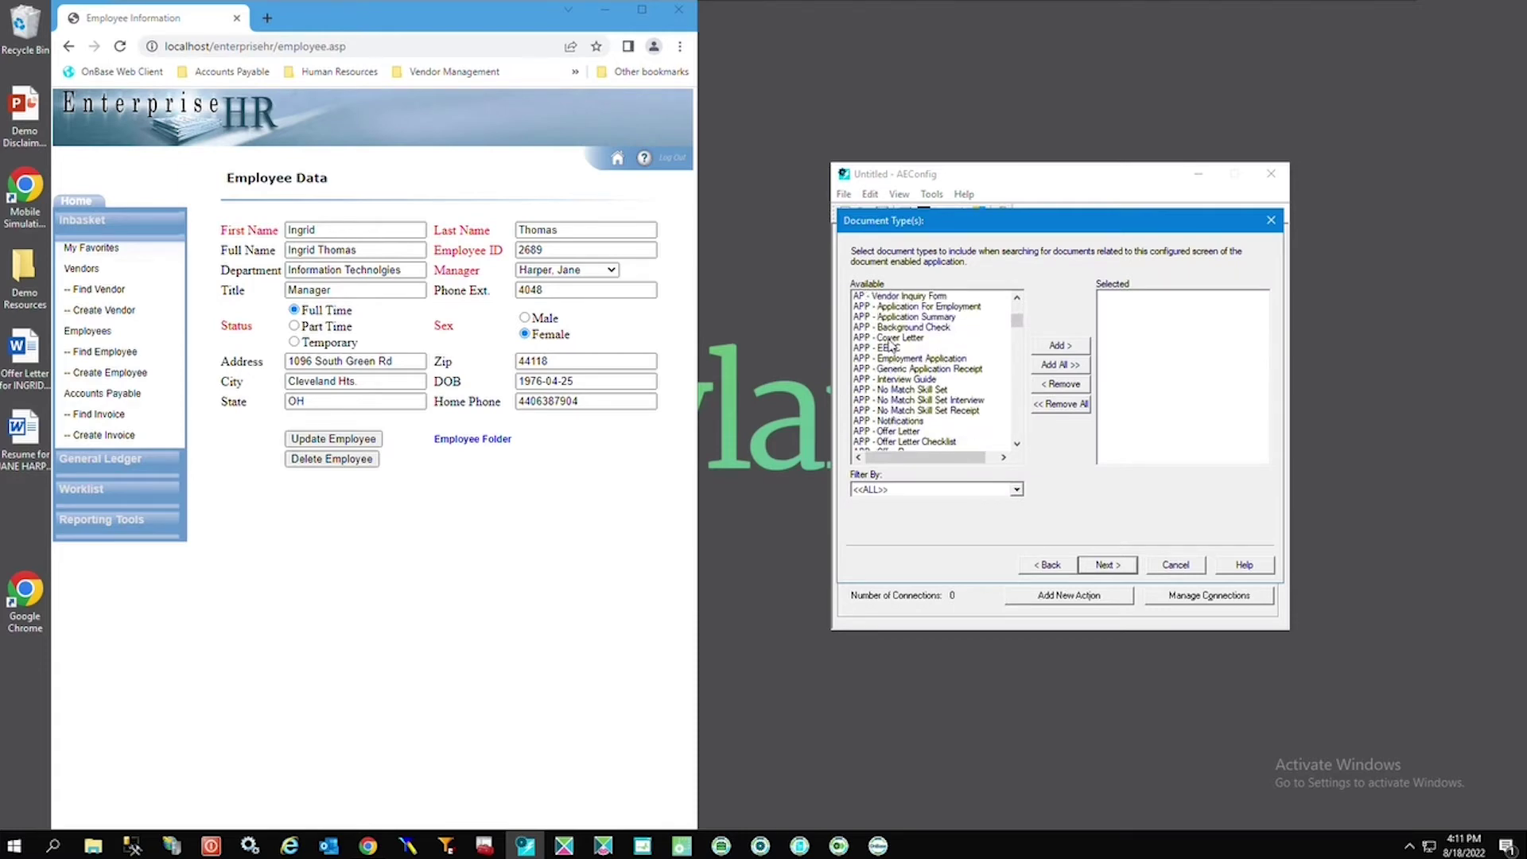
double_click(890, 337)
double_click(889, 327)
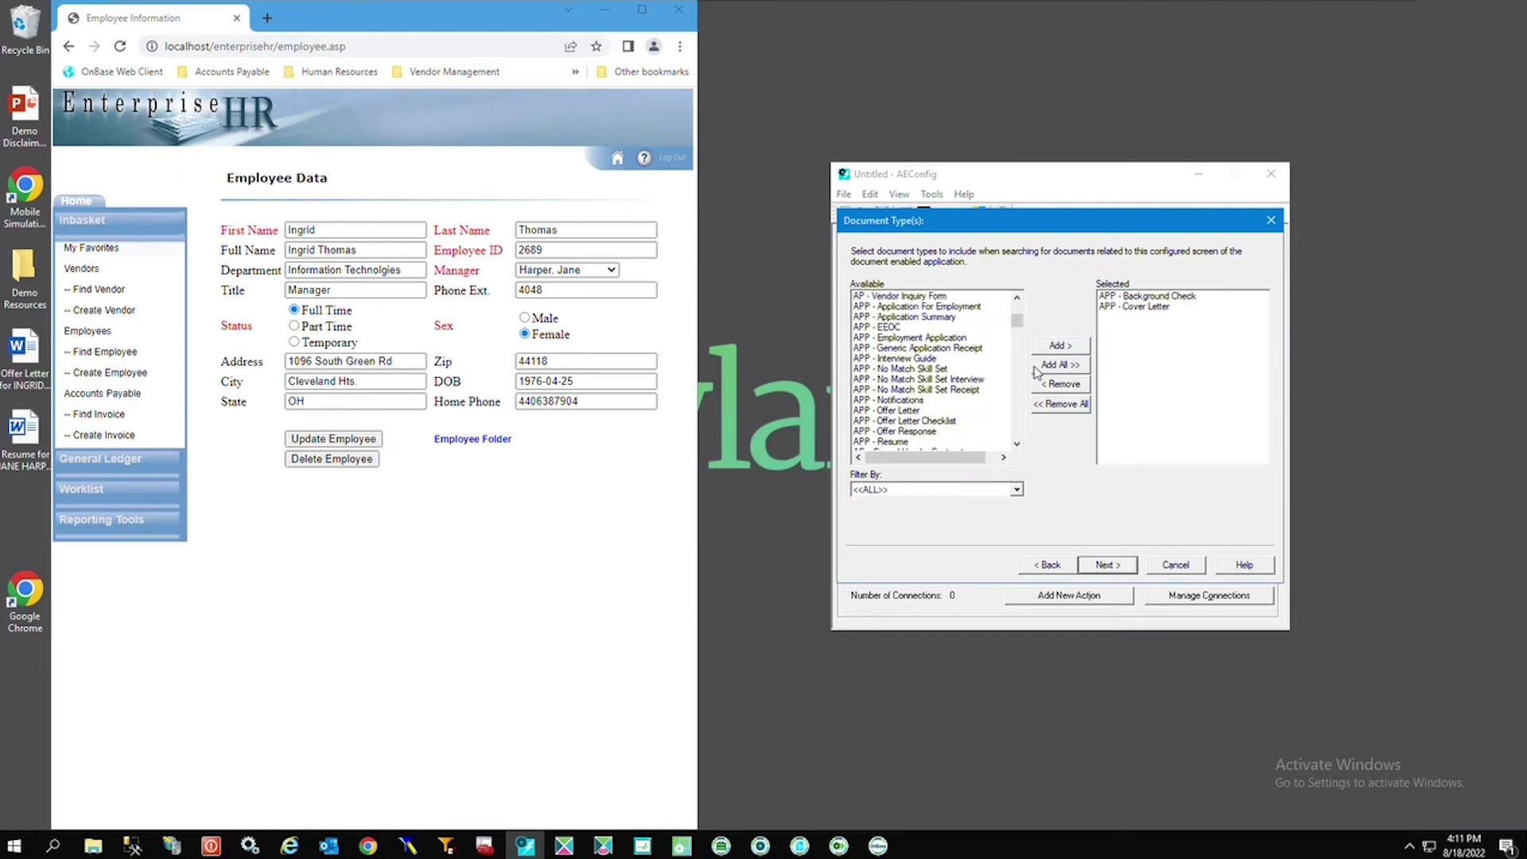
Step: Add the Name keyword type and map it to the page's First Name field with the Finder Tool
left_click(1101, 563)
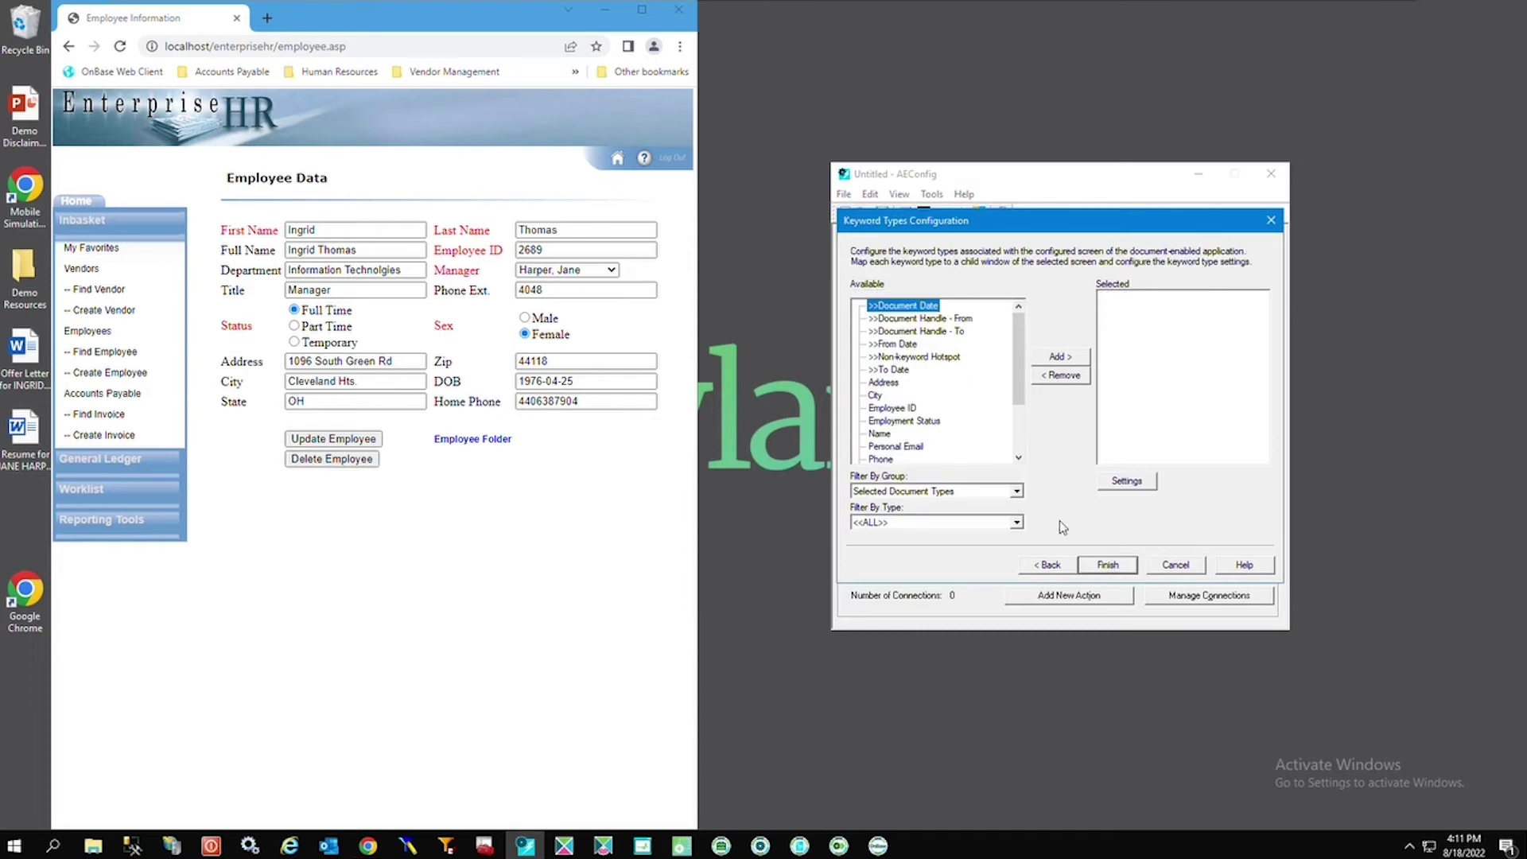
scroll(928, 429, "down", 1)
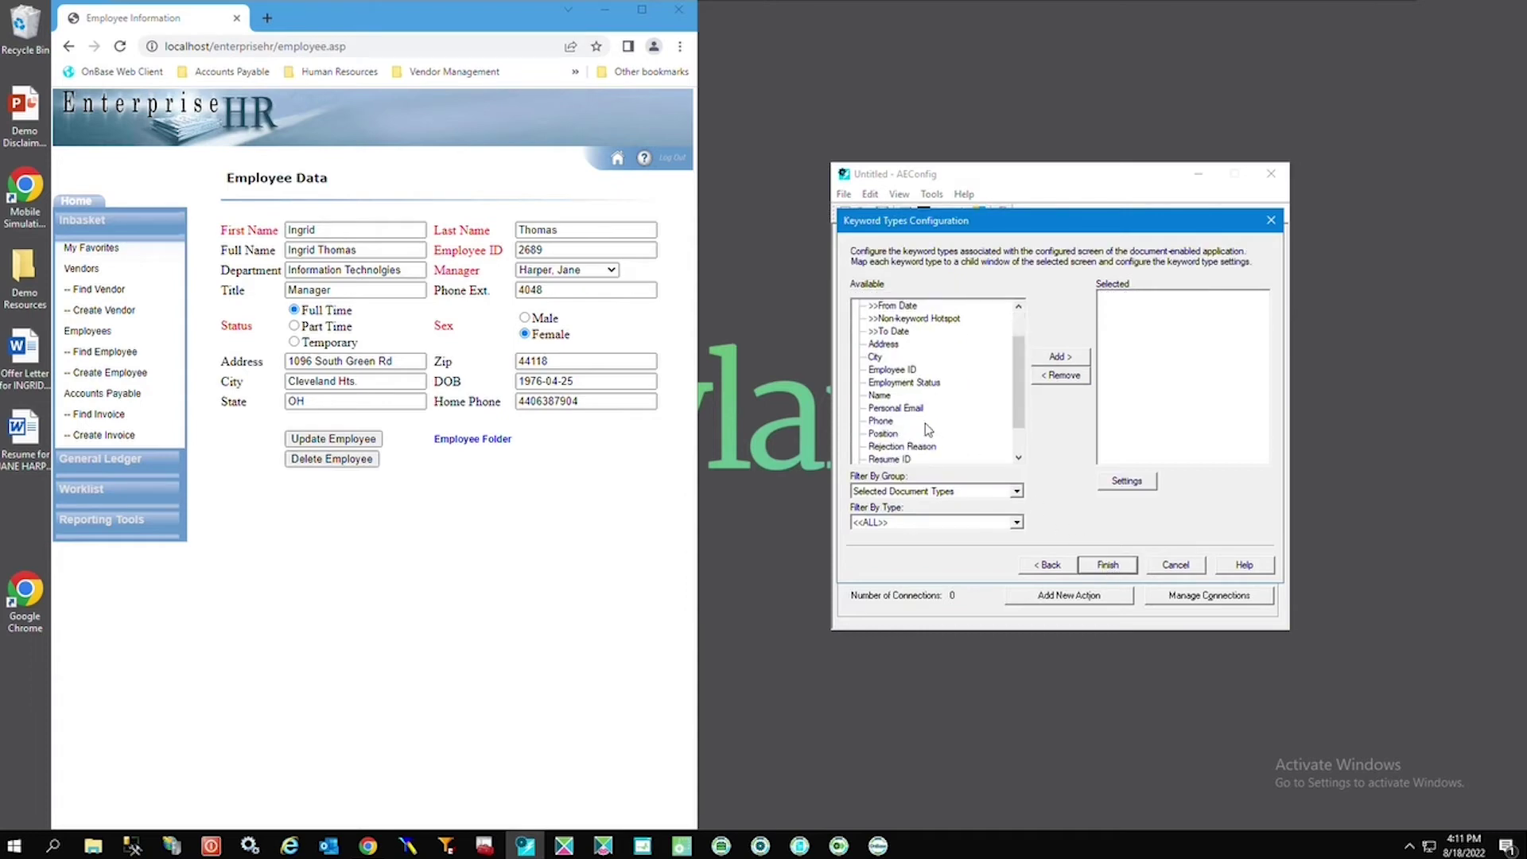
left_click(879, 398)
left_click(1038, 362)
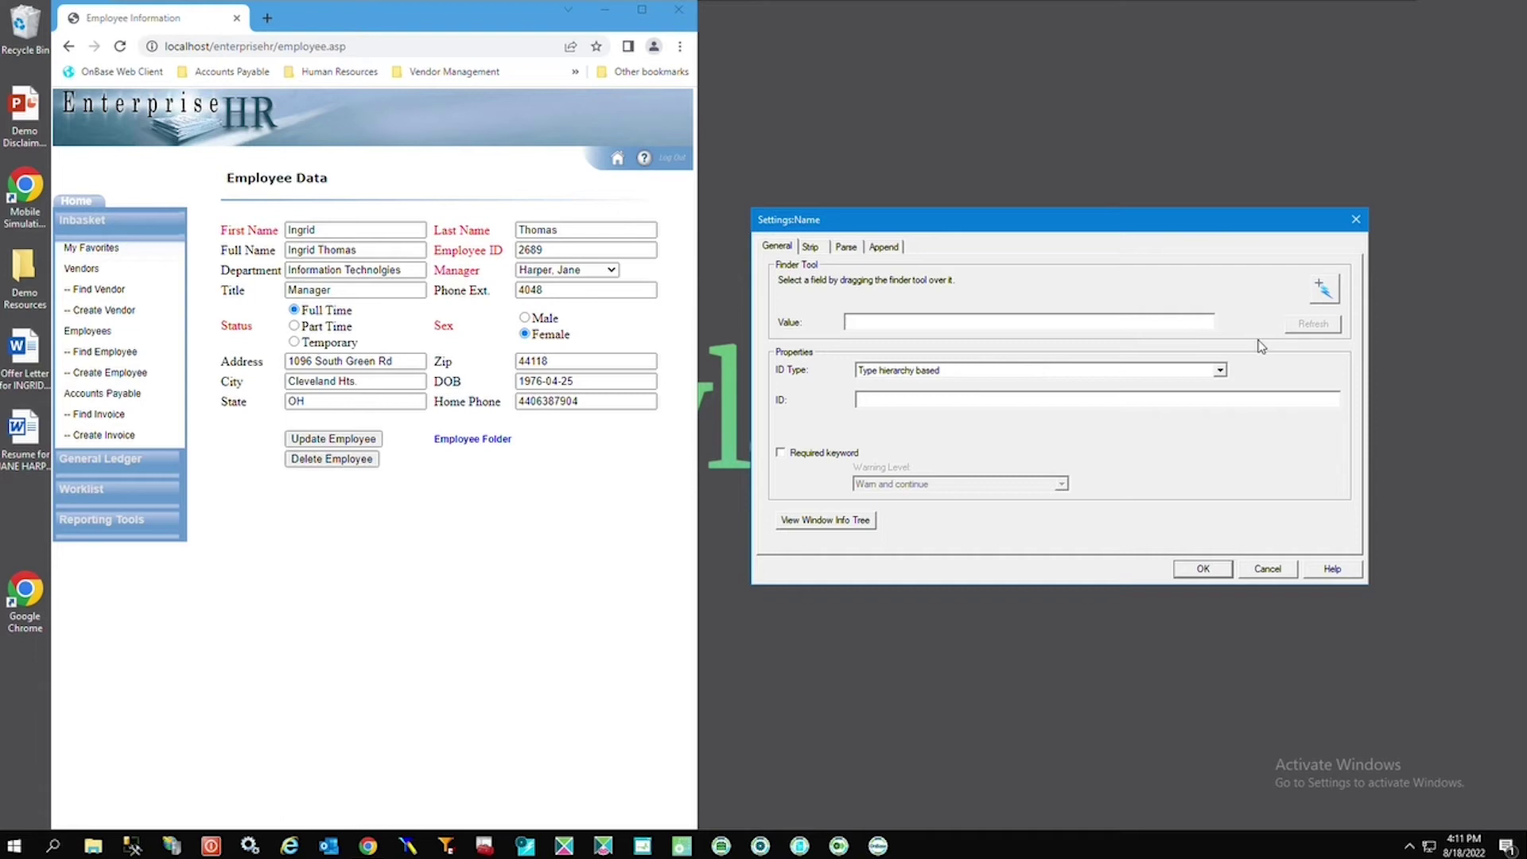
left_click_drag(1325, 296, 317, 237)
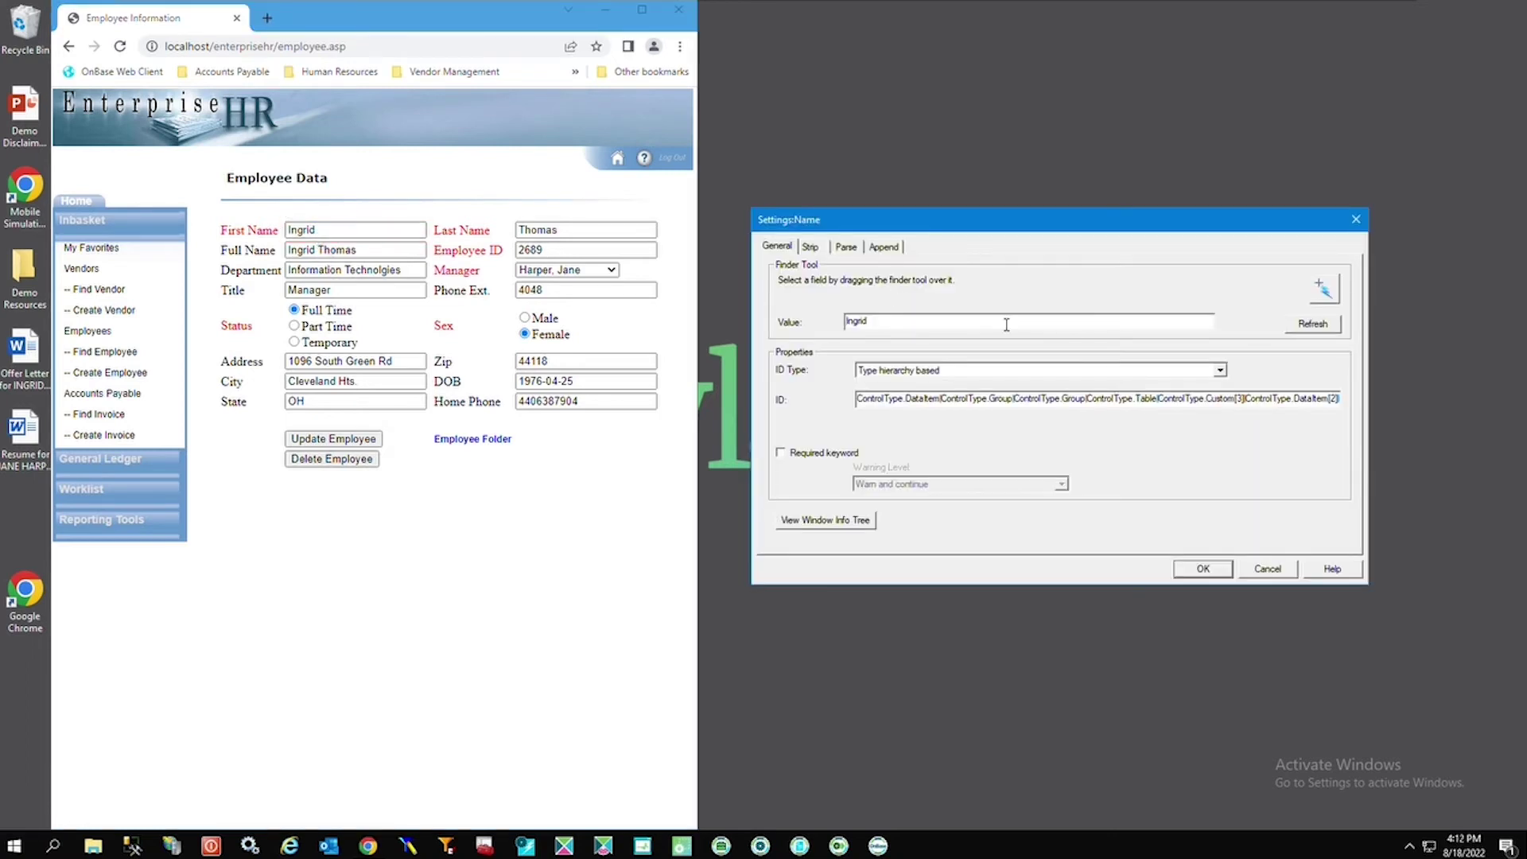
left_click(1193, 568)
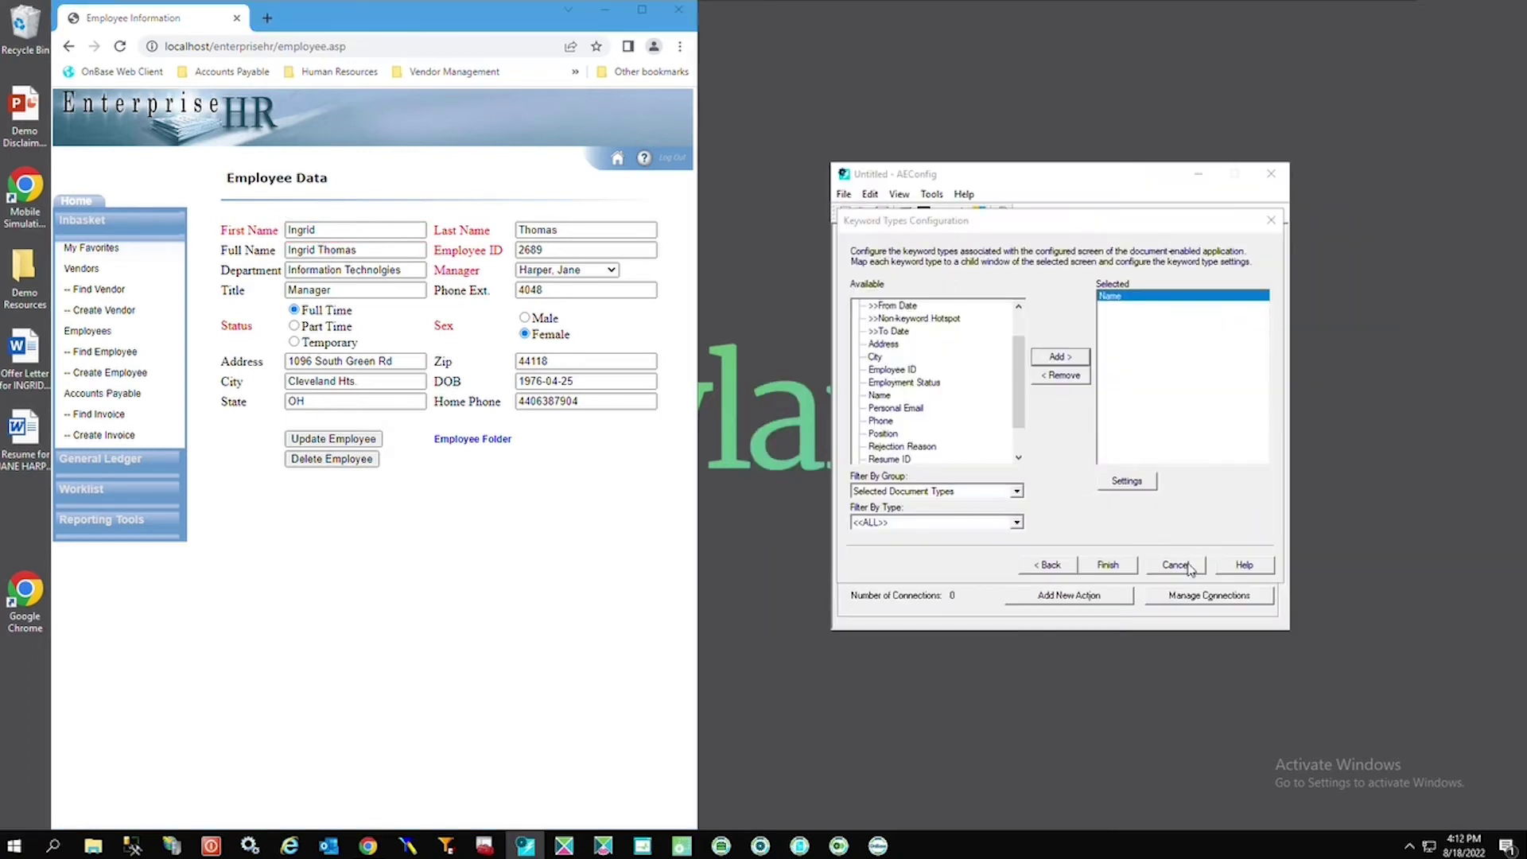
Step: Finish the keyword types setup and select the Retrieve Documents / Left Dbl Click event
left_click(1115, 567)
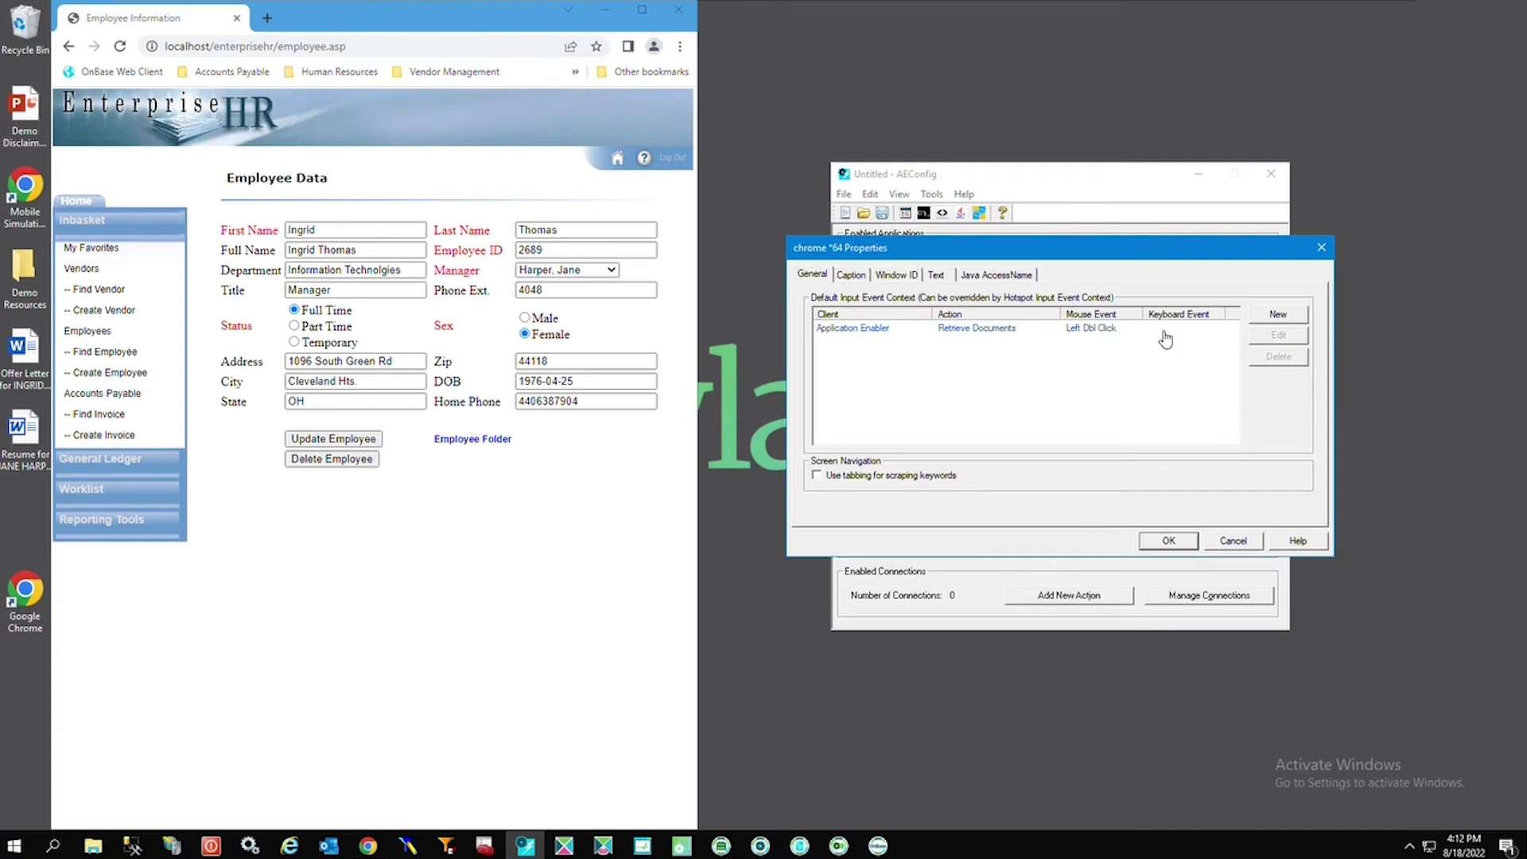
left_click(1099, 331)
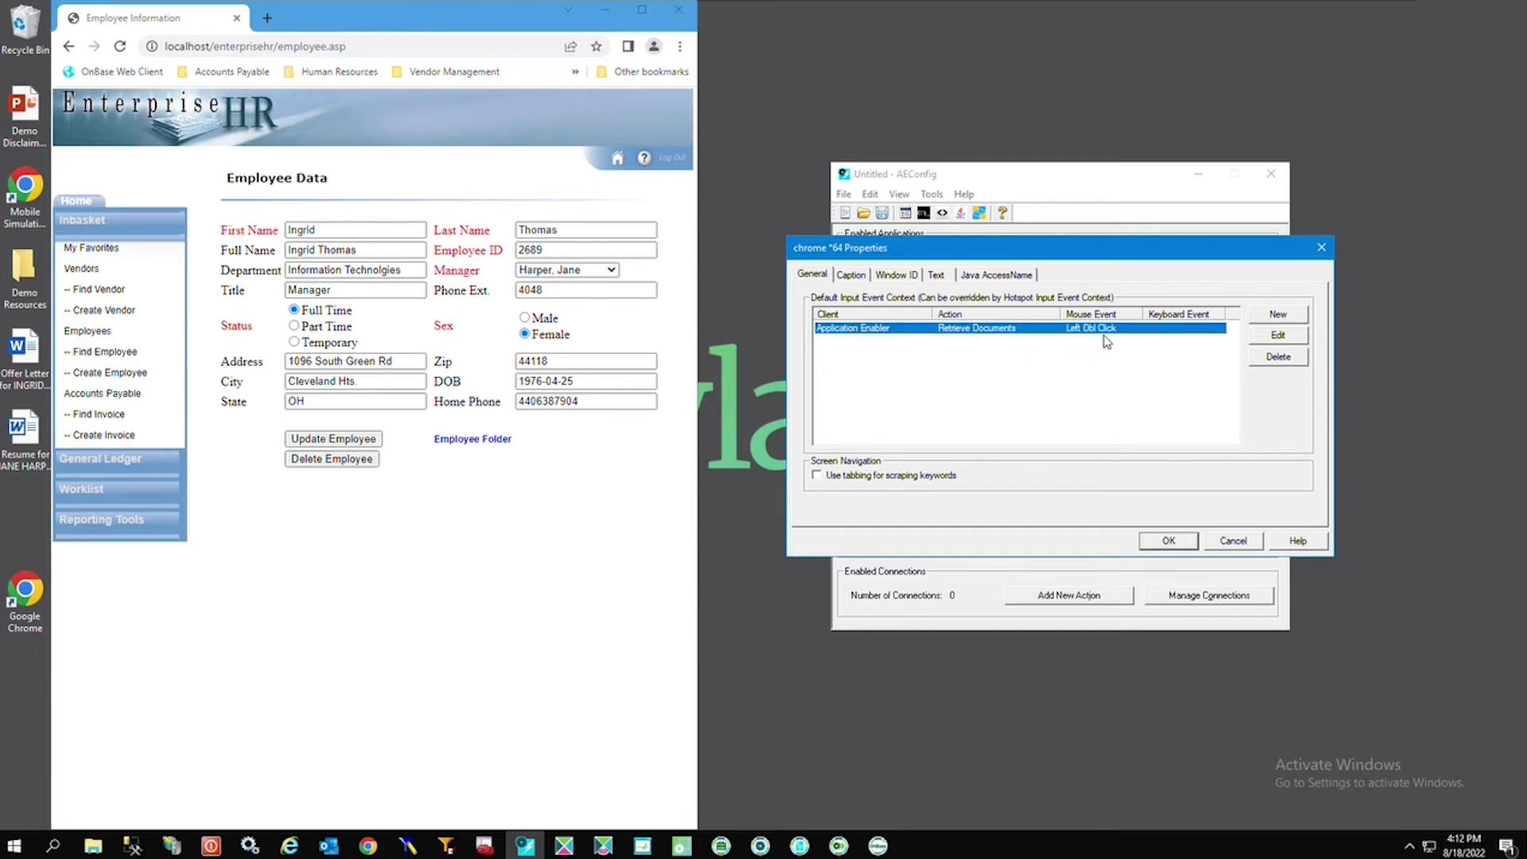
Step: Set the << Screen >> hotspot's custom query to HR - Employee Document Search
left_click(1168, 542)
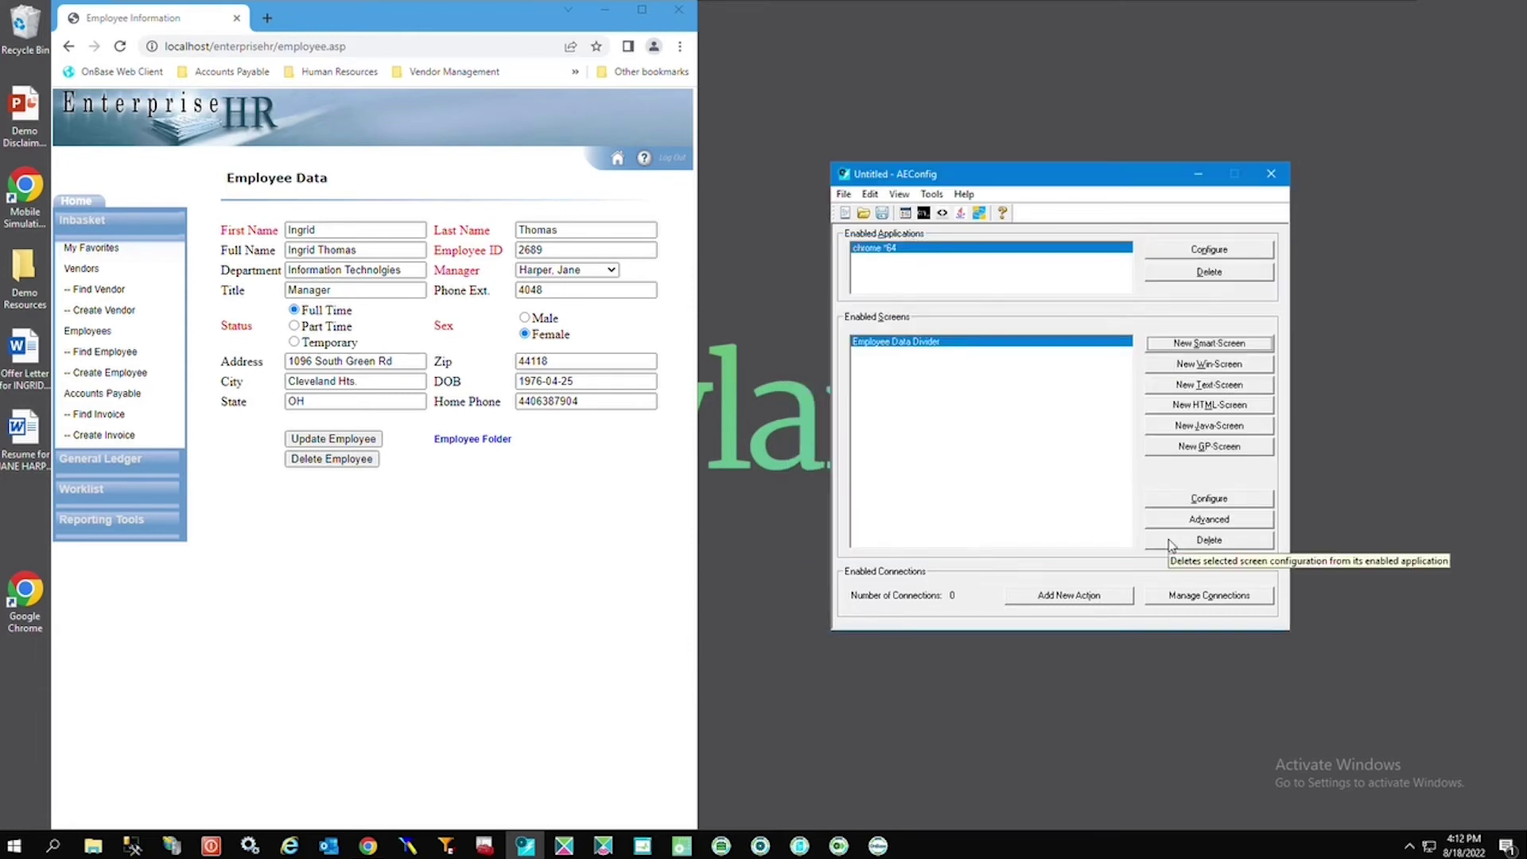
left_click(1191, 522)
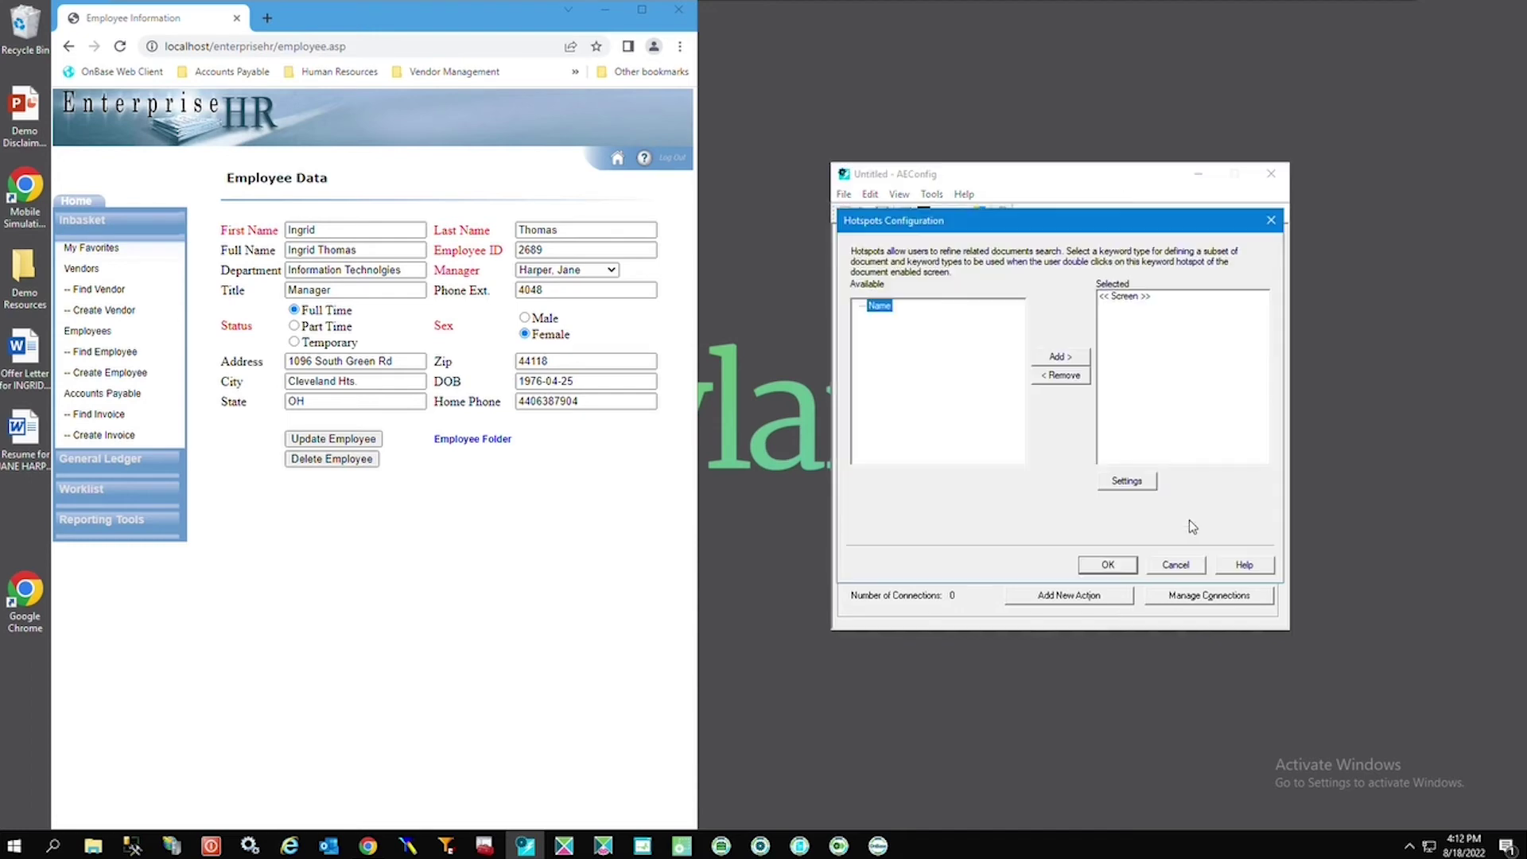
left_click(1140, 297)
left_click(1143, 482)
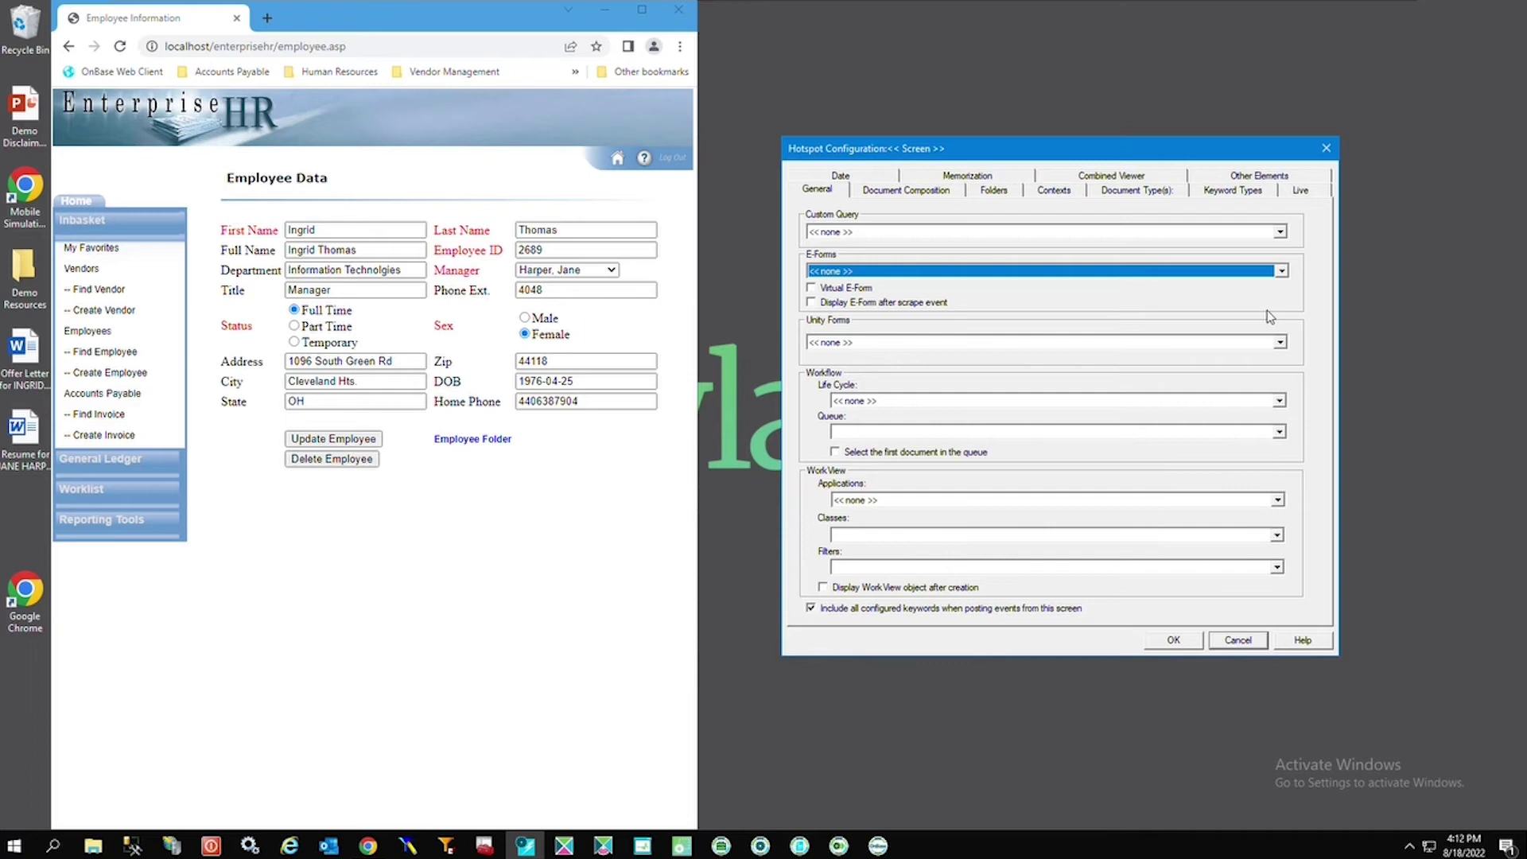
left_click(1280, 232)
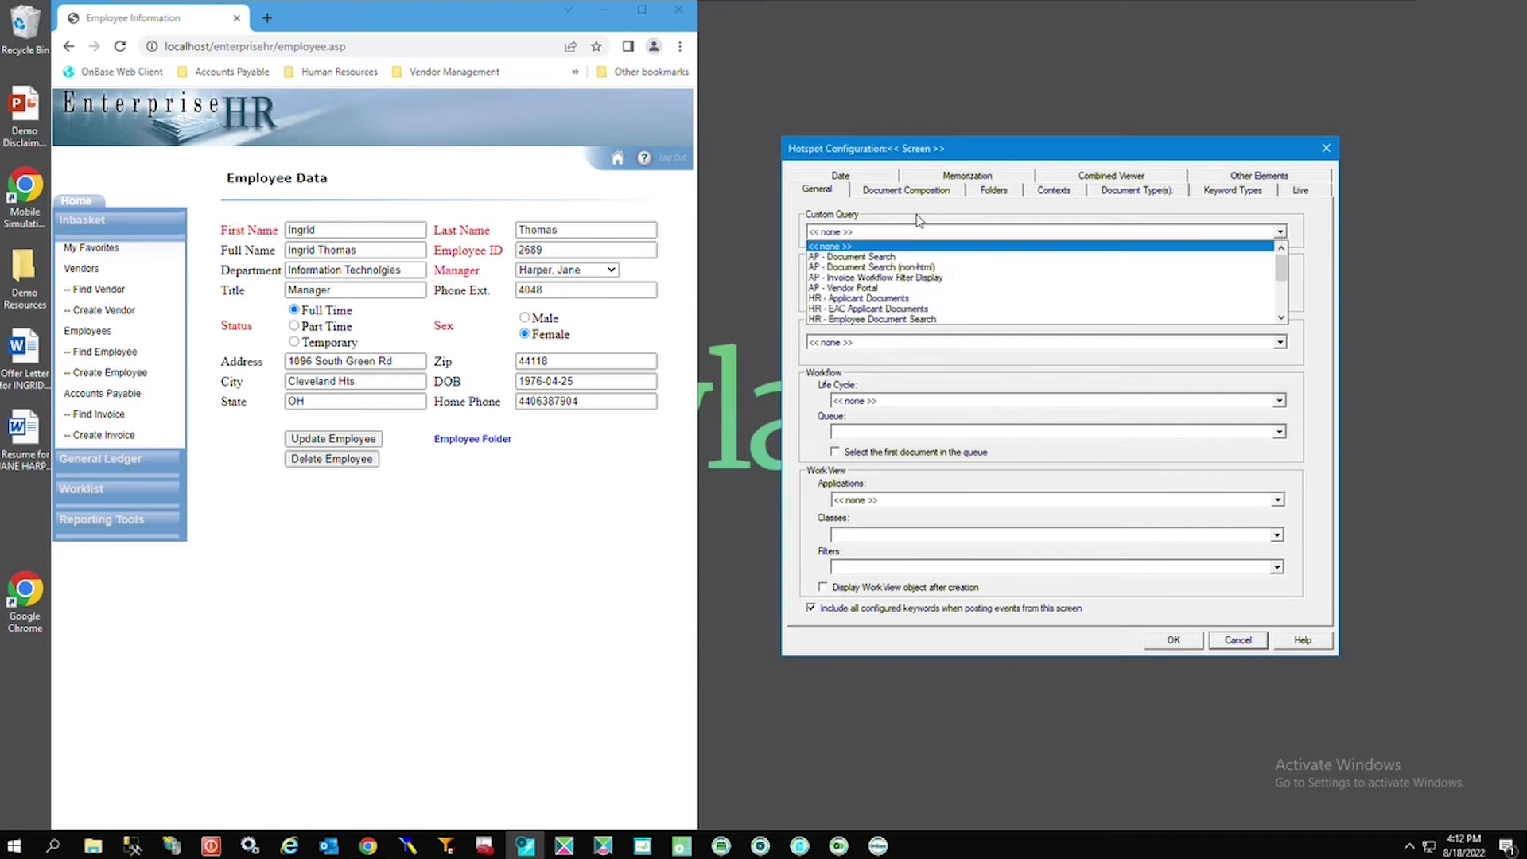
left_click(837, 238)
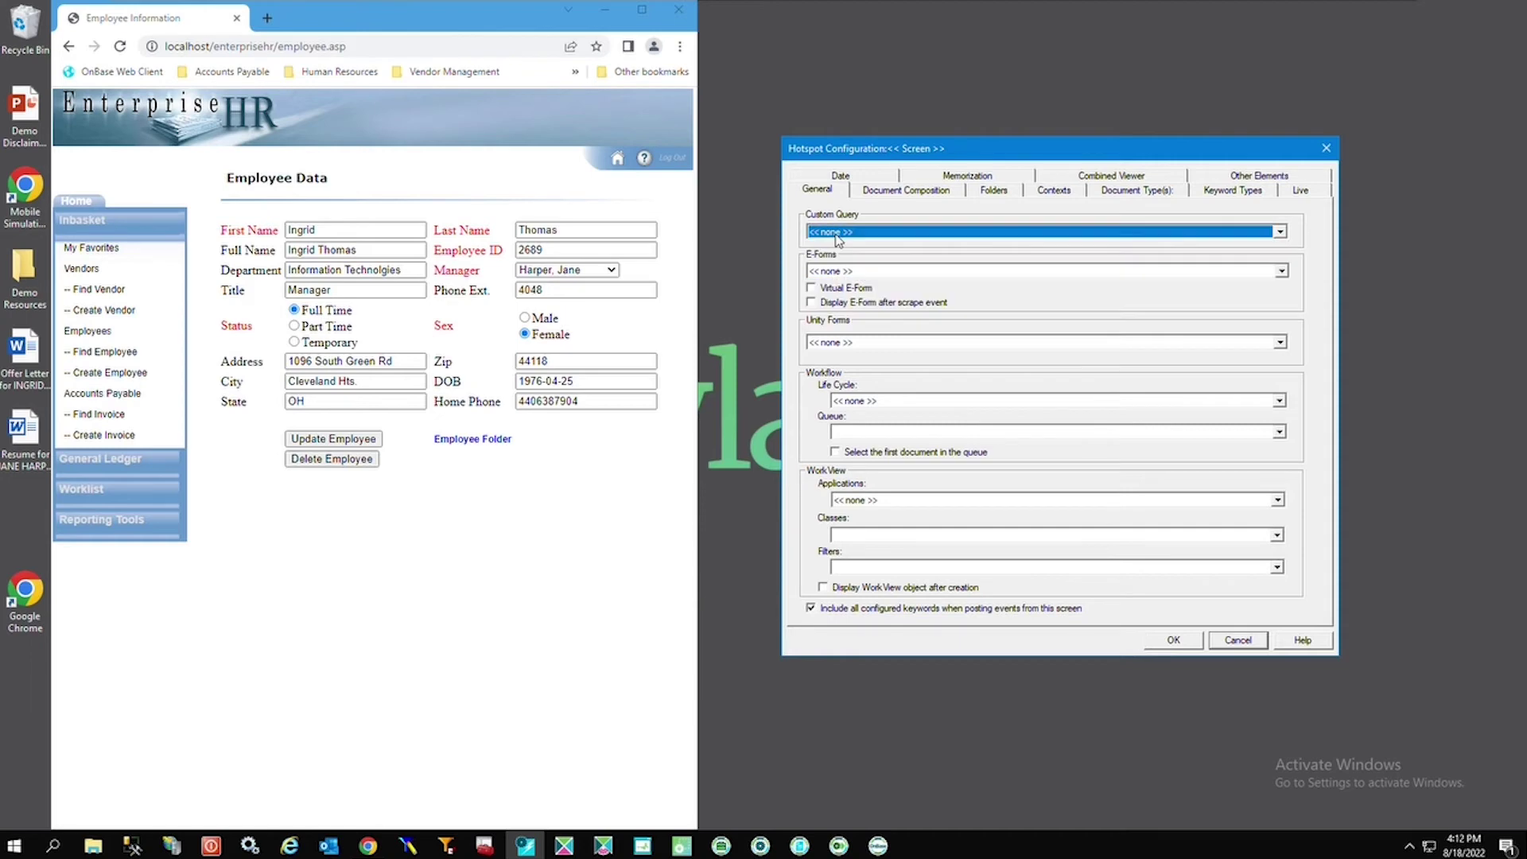
left_click(835, 234)
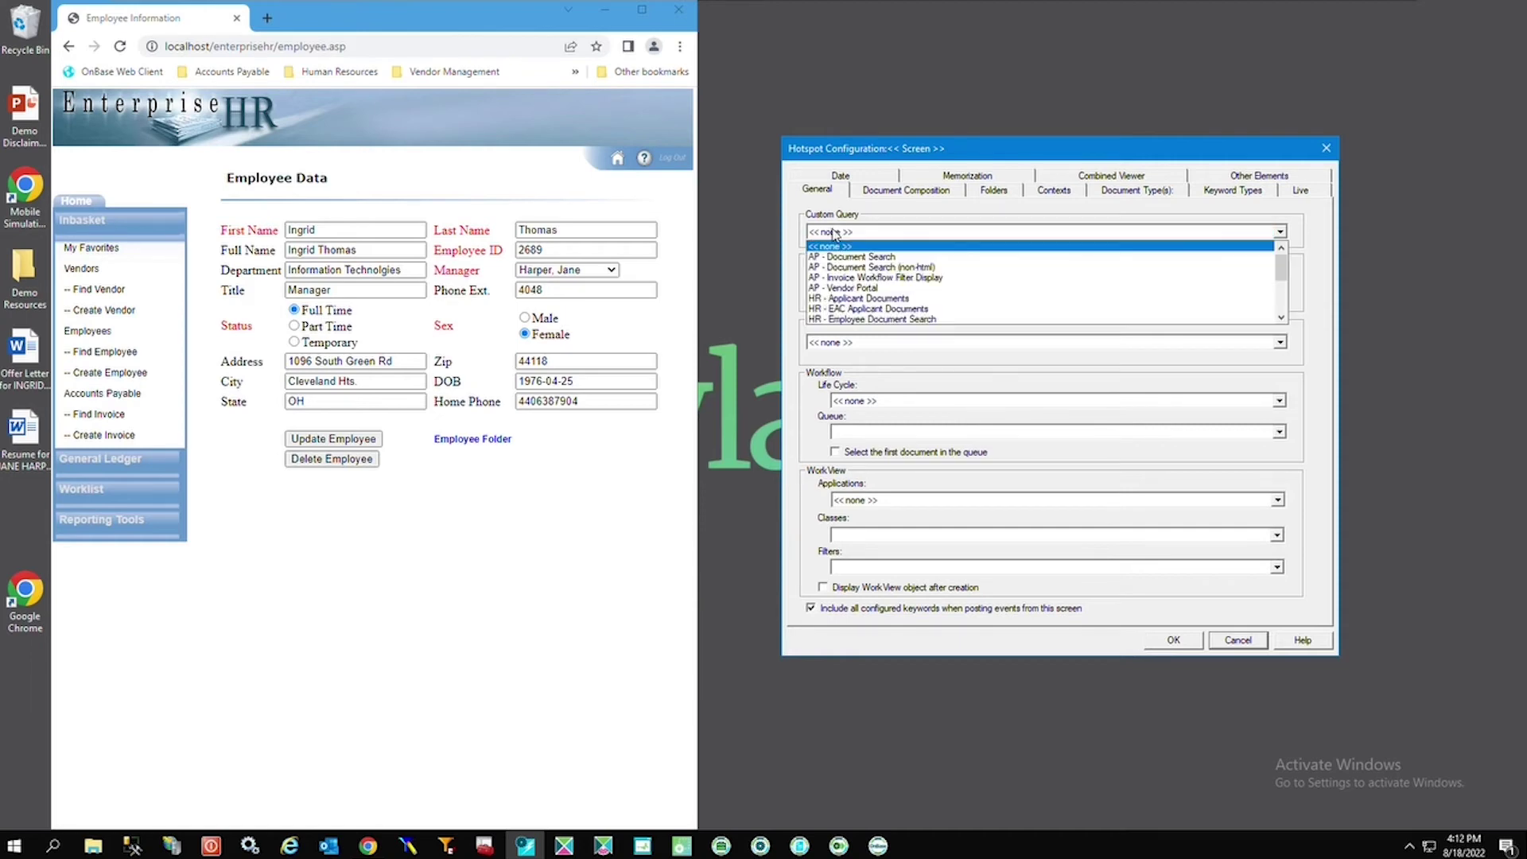
left_click(907, 319)
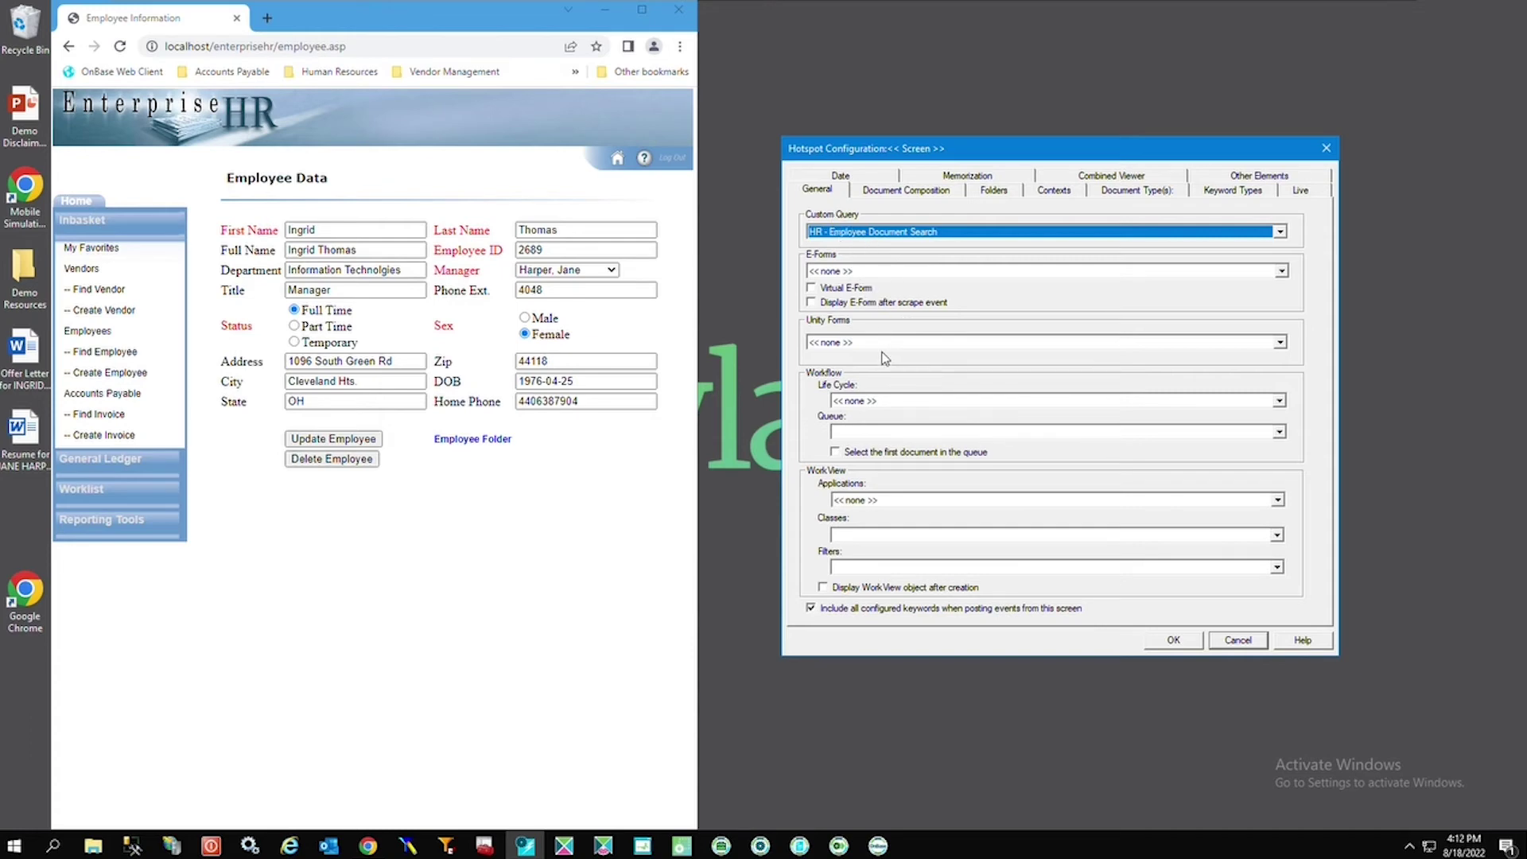
left_click(995, 191)
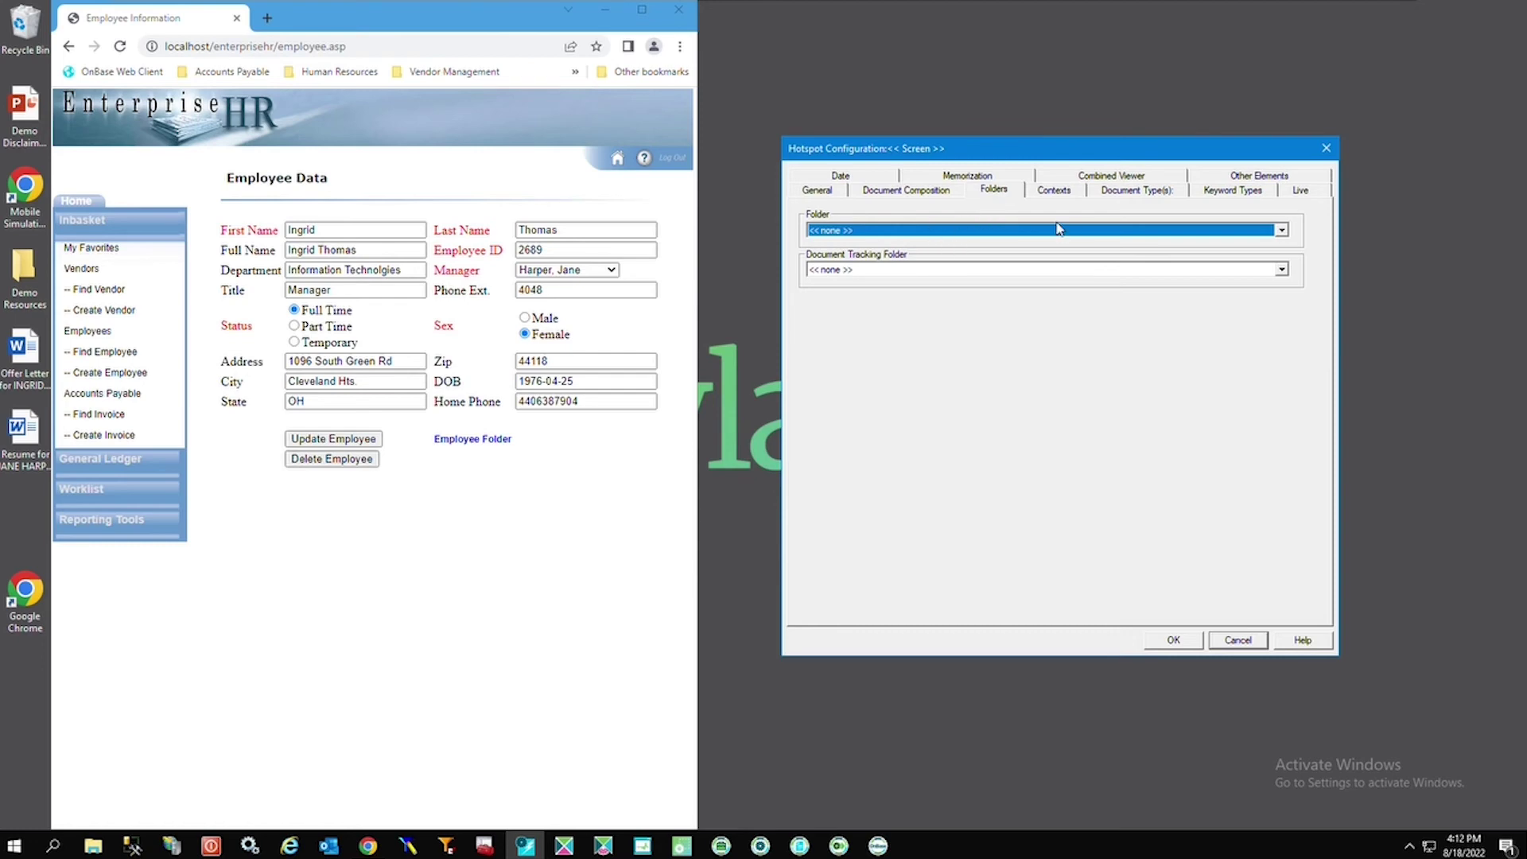
left_click(1181, 635)
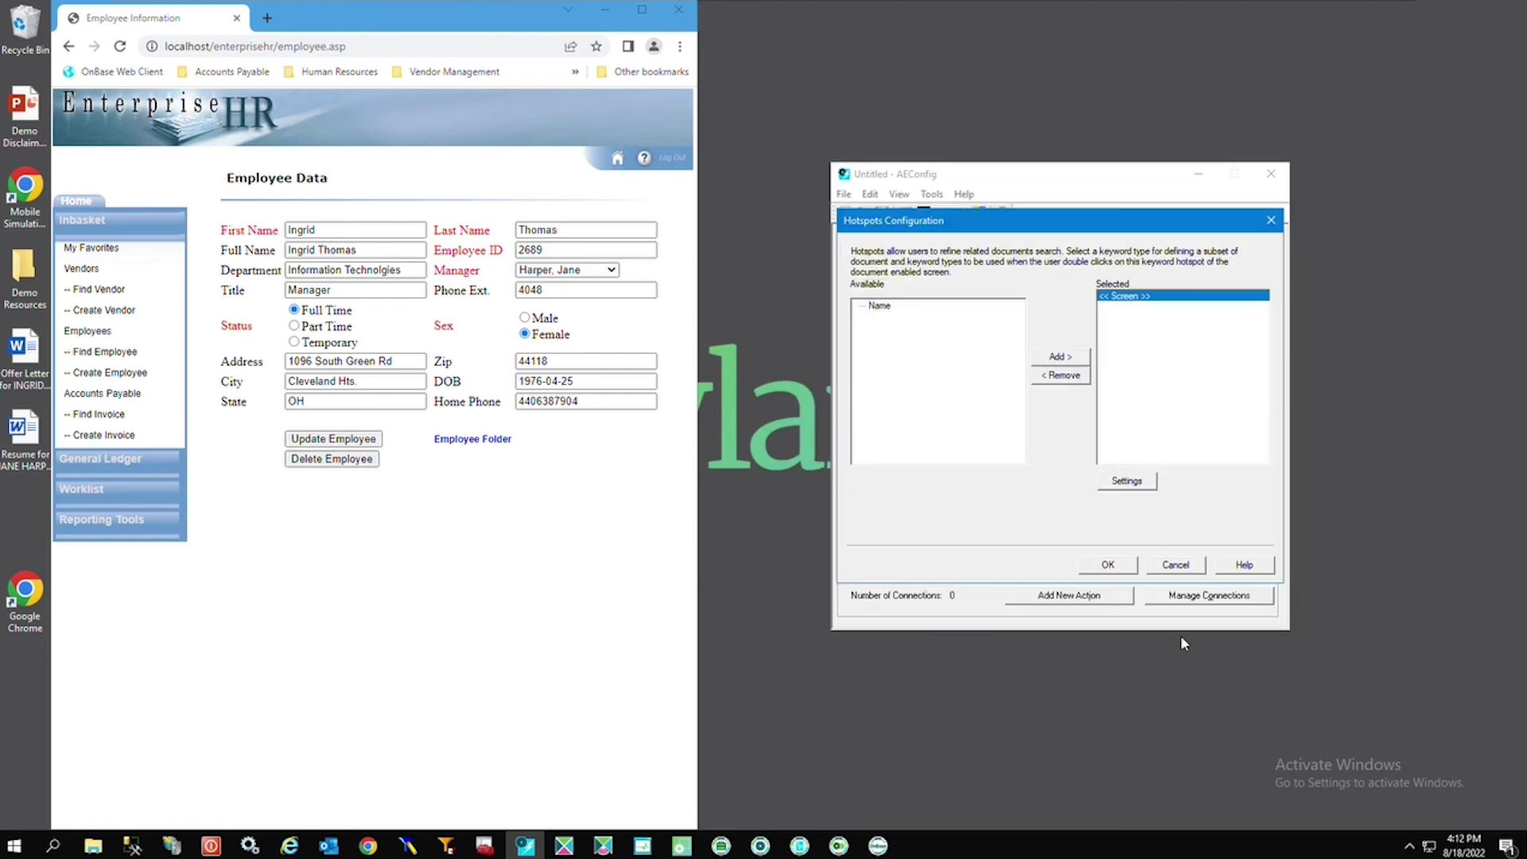
Step: Save the configuration to the Desktop as Untitled.xml
left_click(1124, 565)
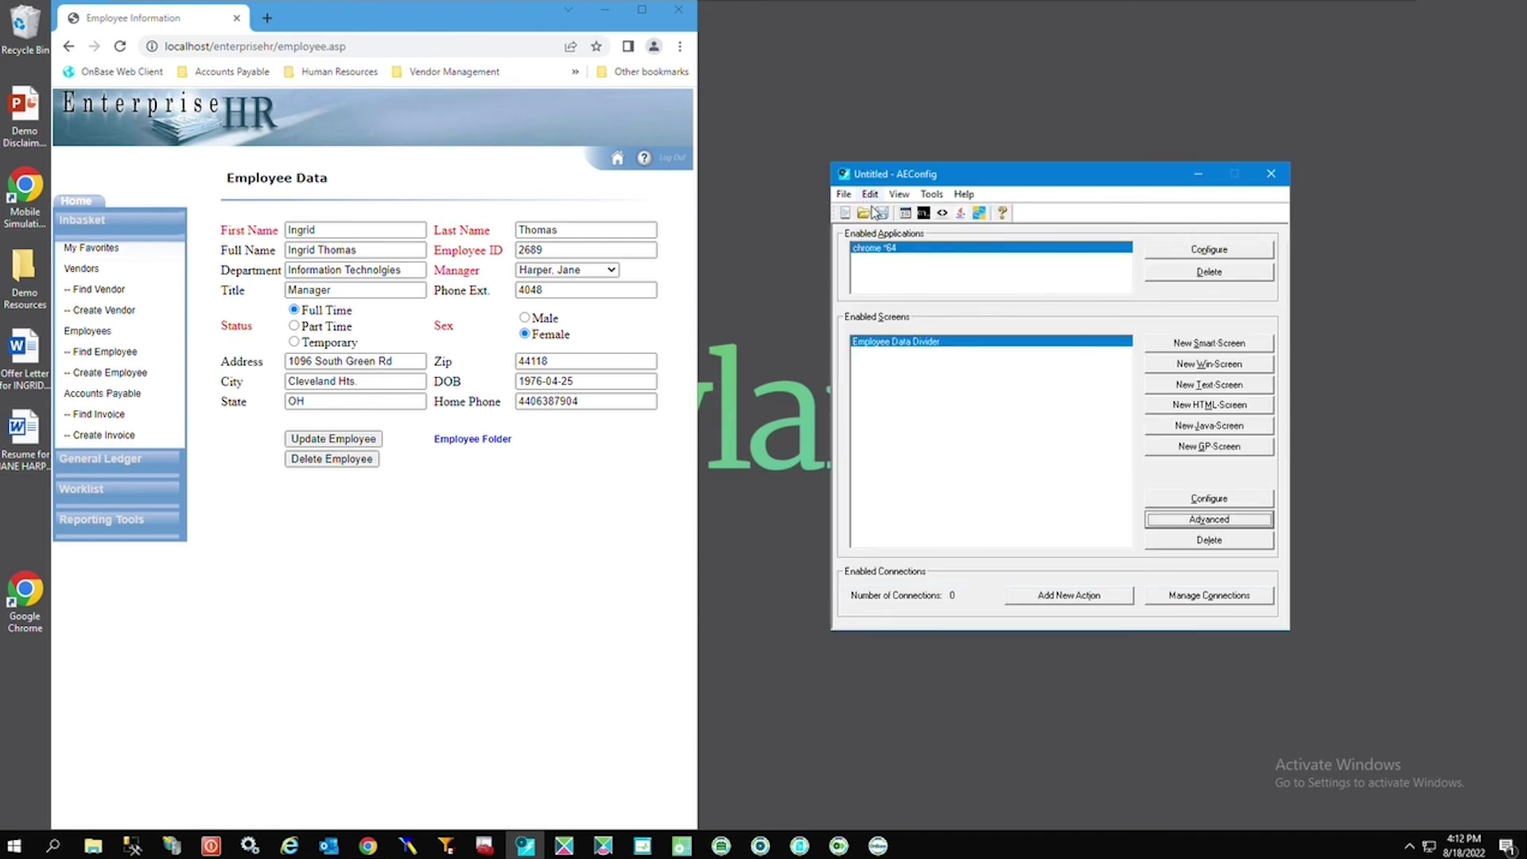
left_click(882, 212)
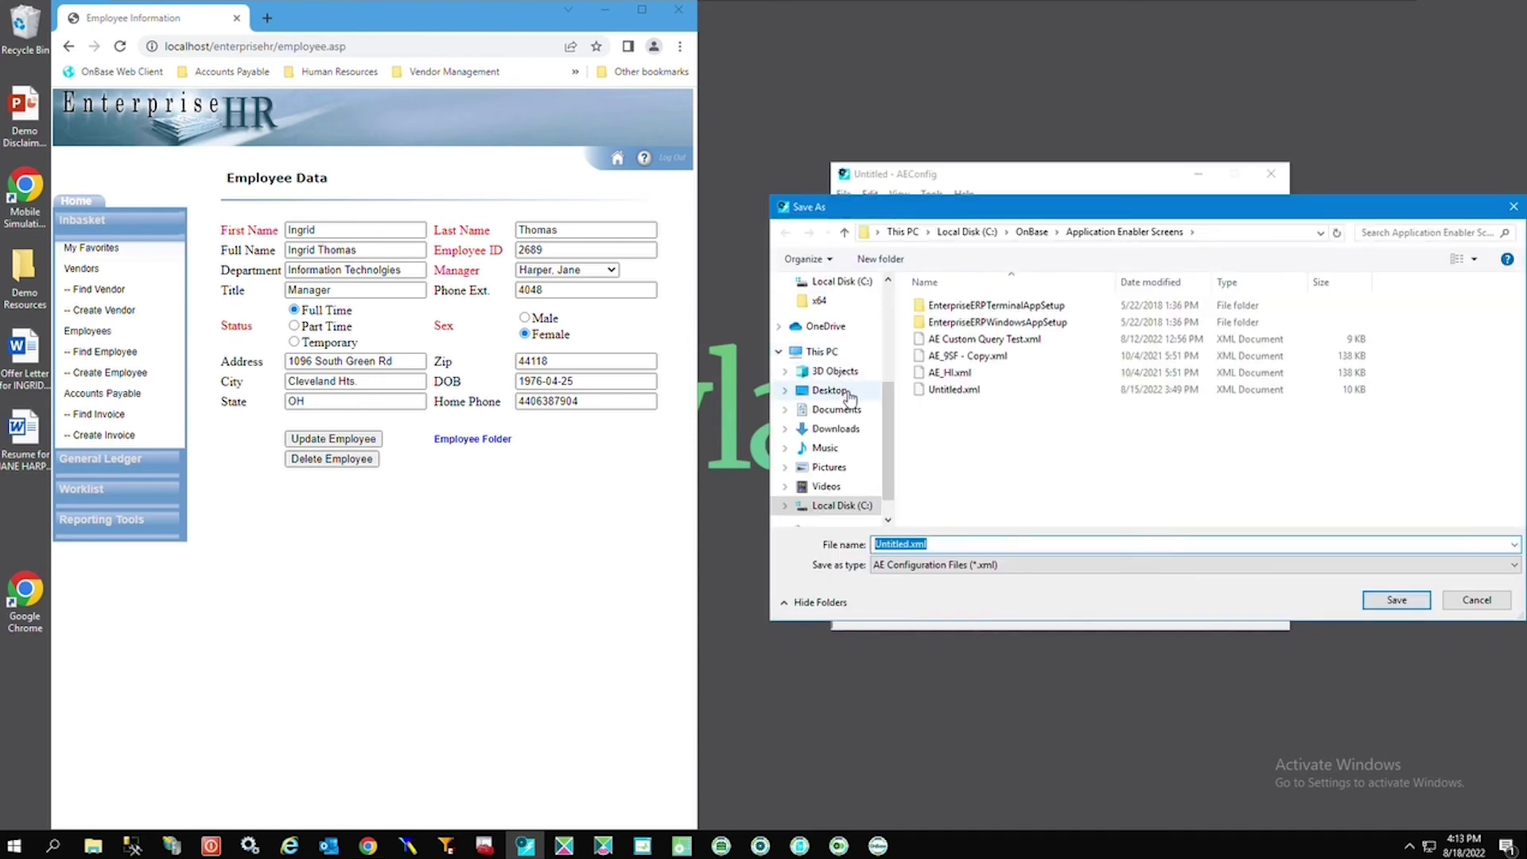
left_click(829, 390)
left_click(1397, 600)
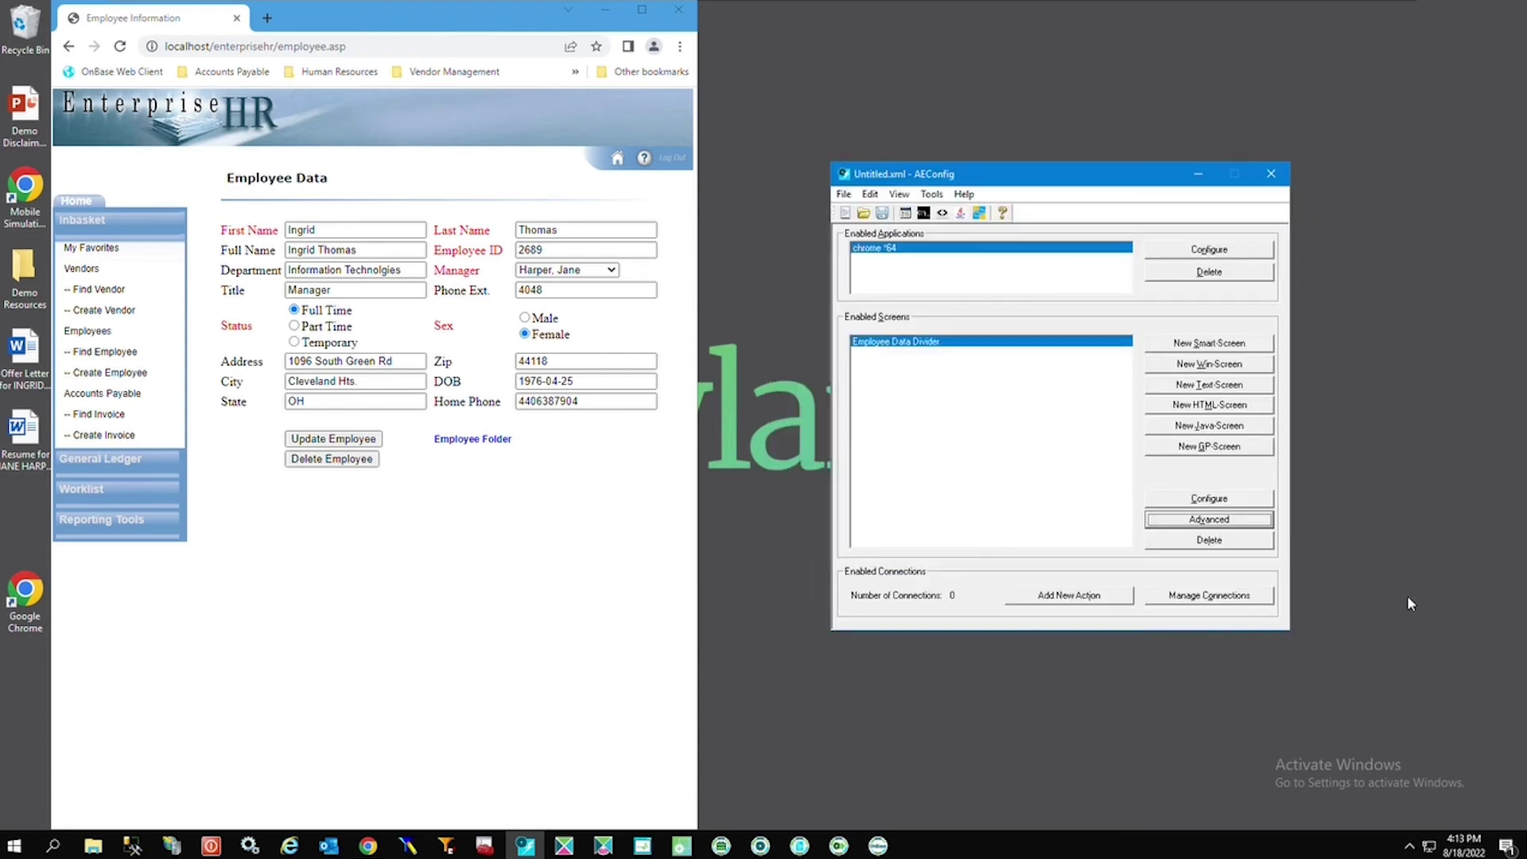
Step: Launch the Application Enabler toolbar from the OnBase tray icon
left_click(1408, 845)
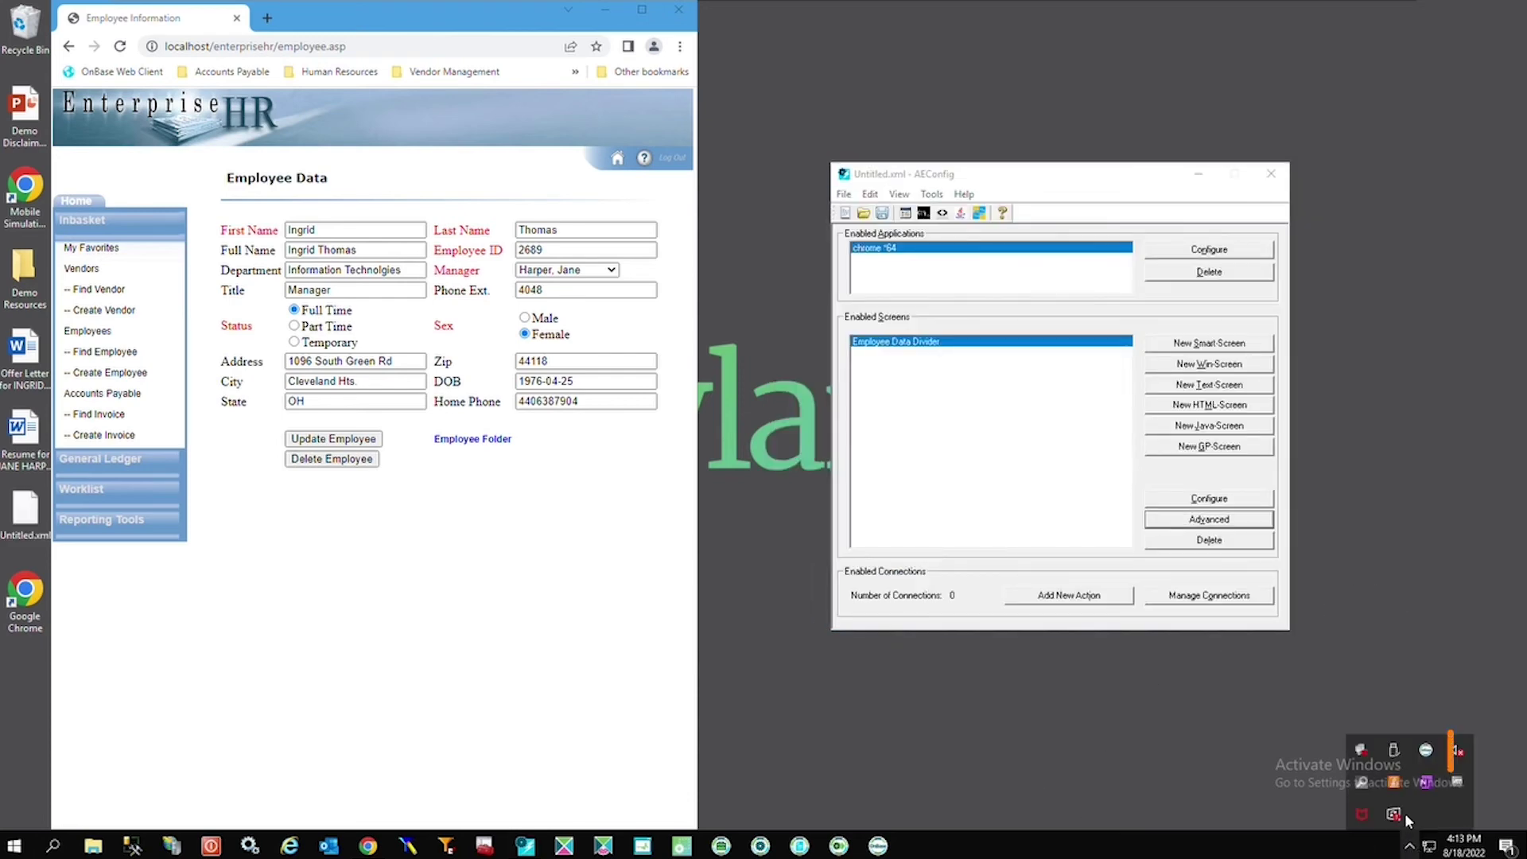
right_click(1428, 752)
mouse_move(1430, 761)
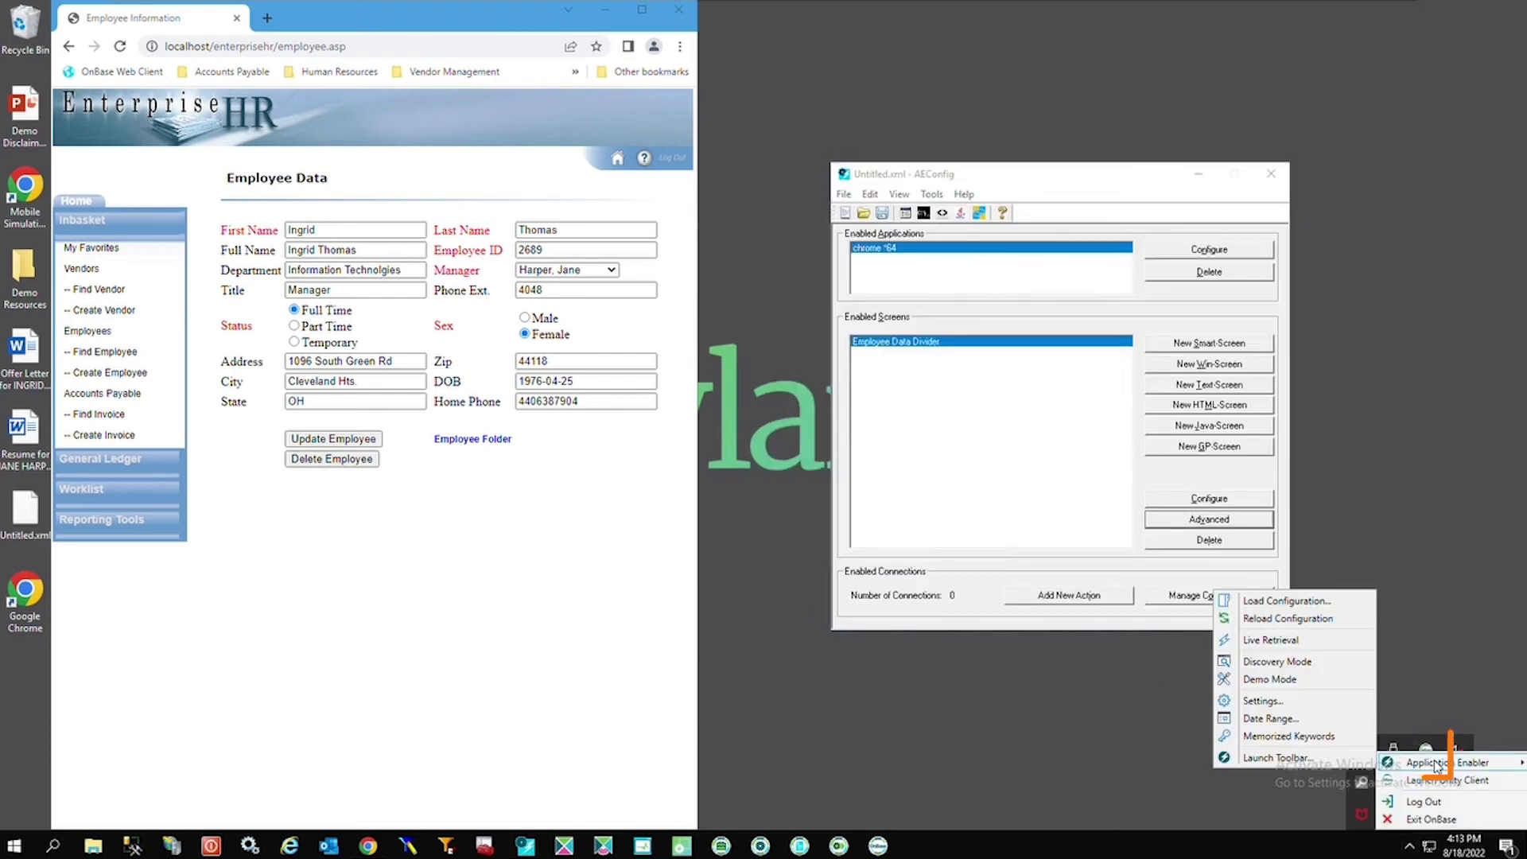
left_click(1342, 762)
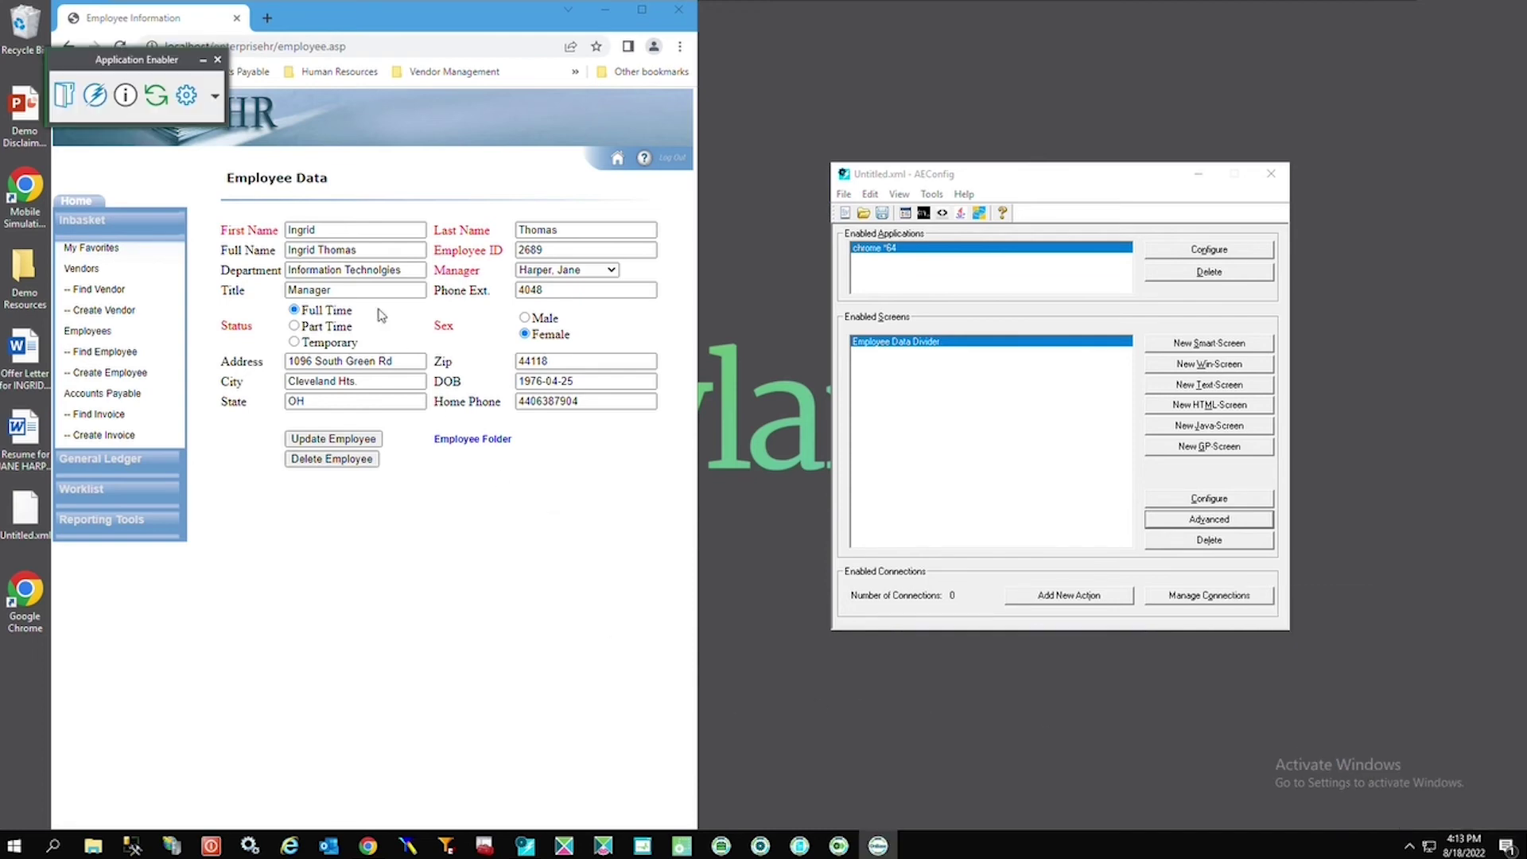
Step: Load the Untitled.xml configuration into Application Enabler
left_click(67, 105)
left_click(263, 234)
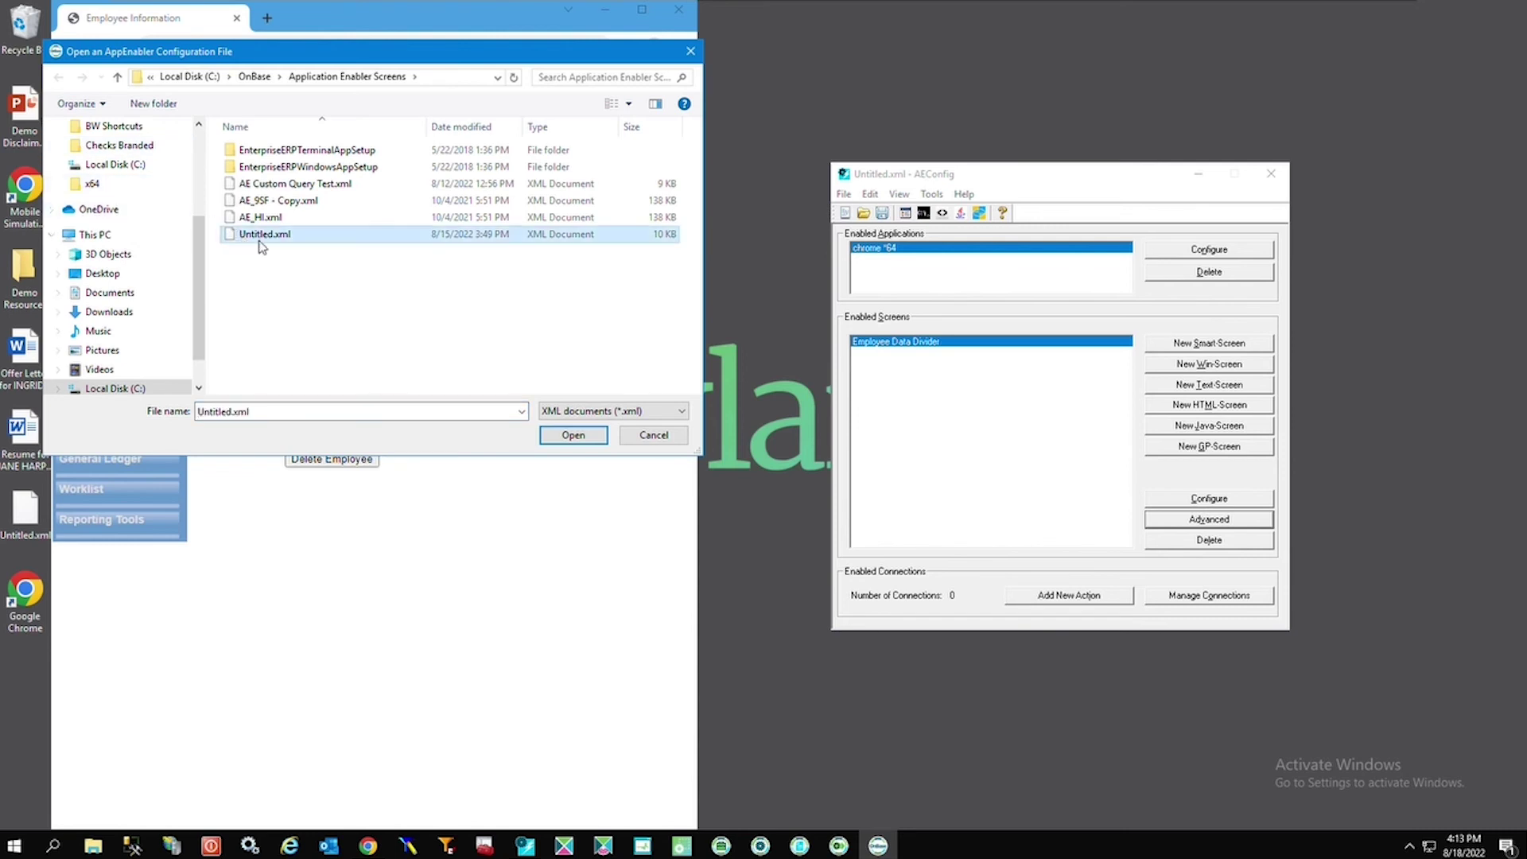
left_click(569, 435)
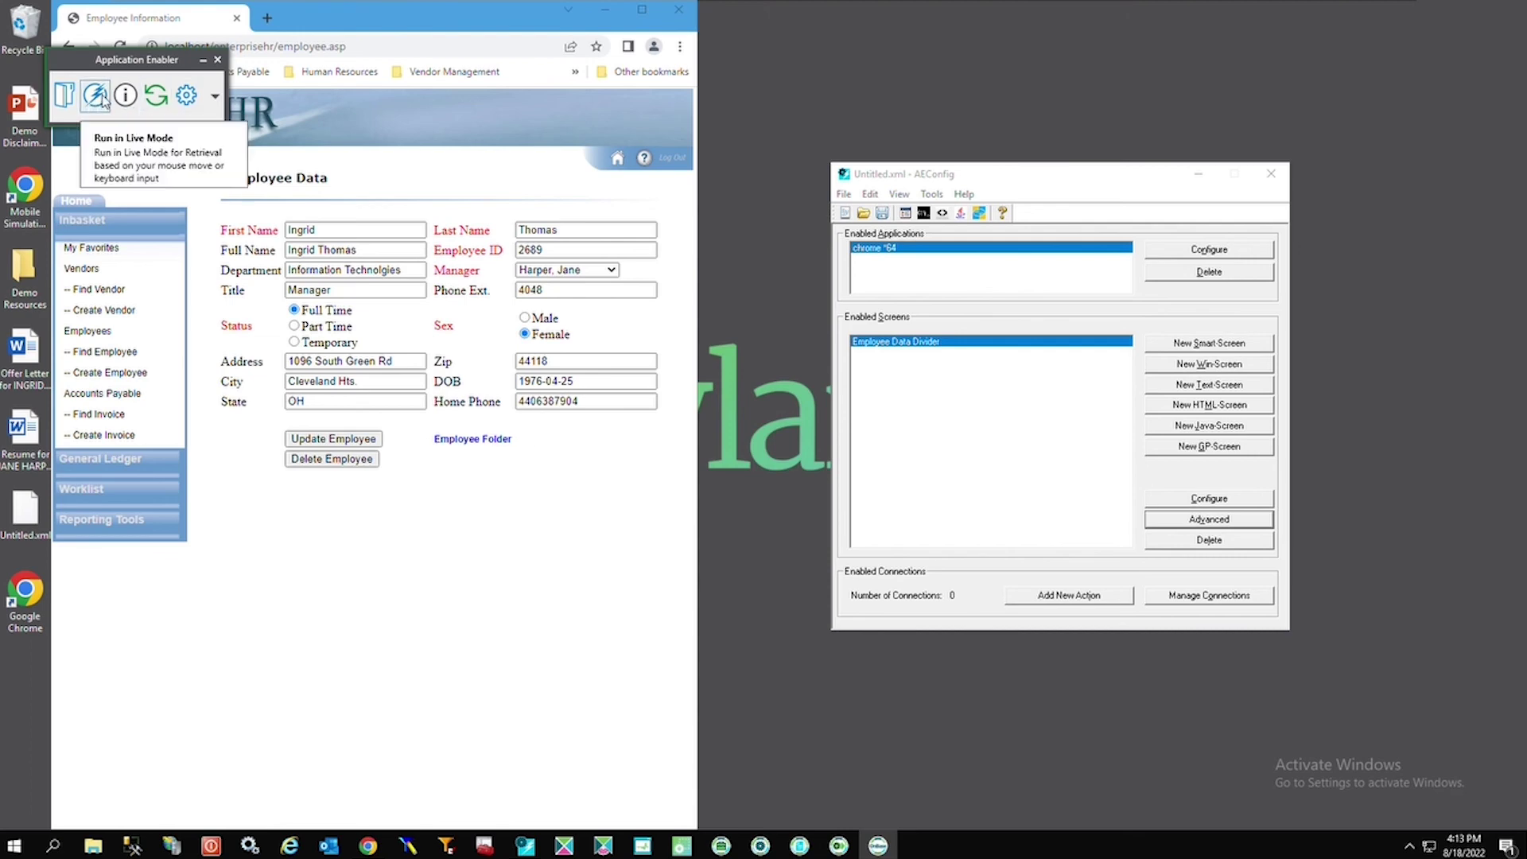
Step: Expand the chrome *64 configuration to check the Employee Information screen and left double-click Retrieve Documents
left_click(185, 100)
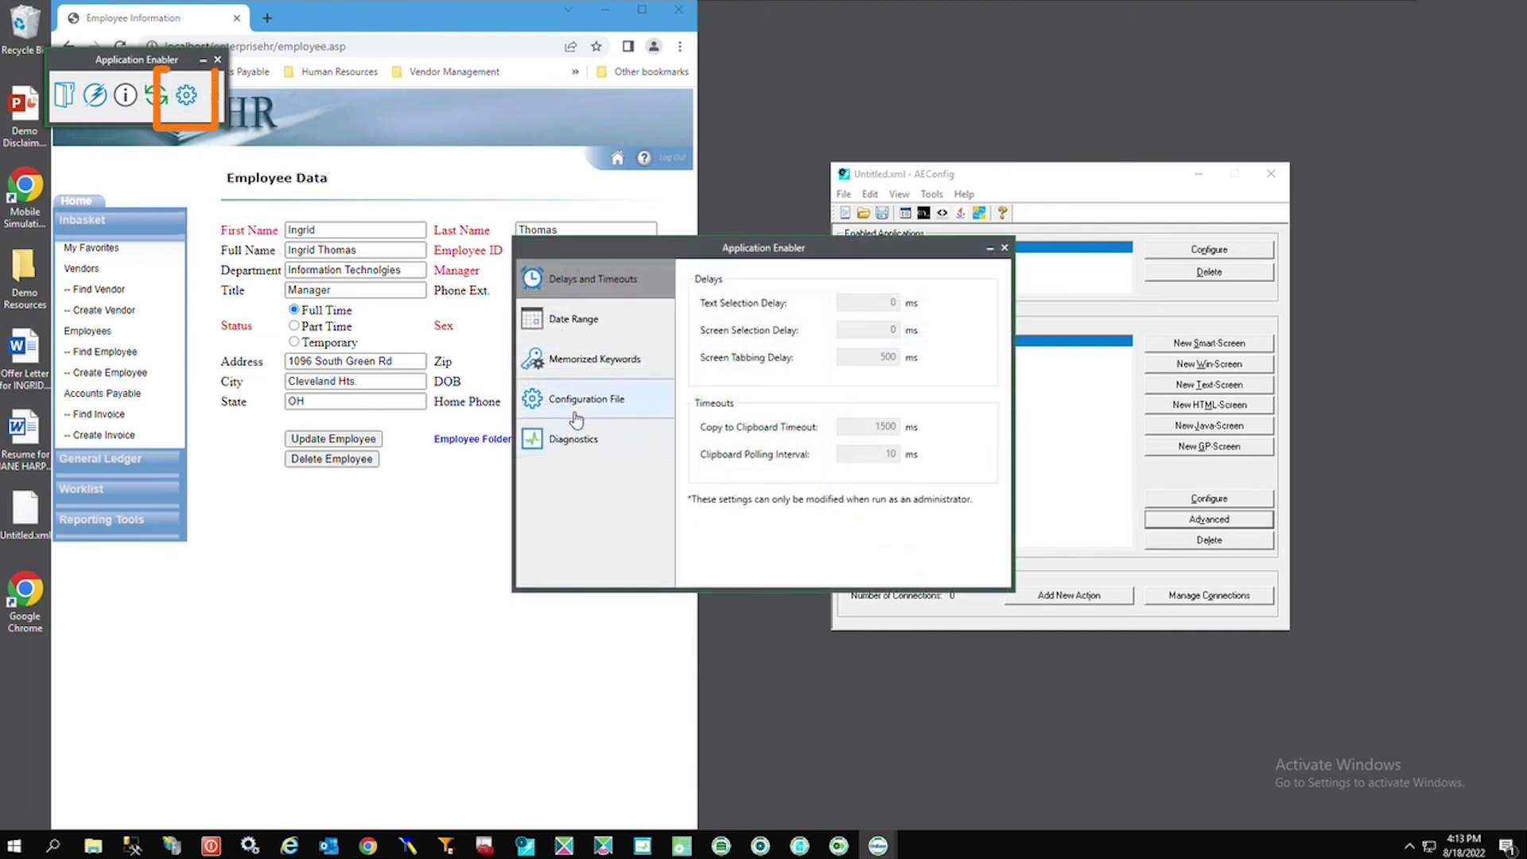
left_click(580, 399)
left_click(703, 322)
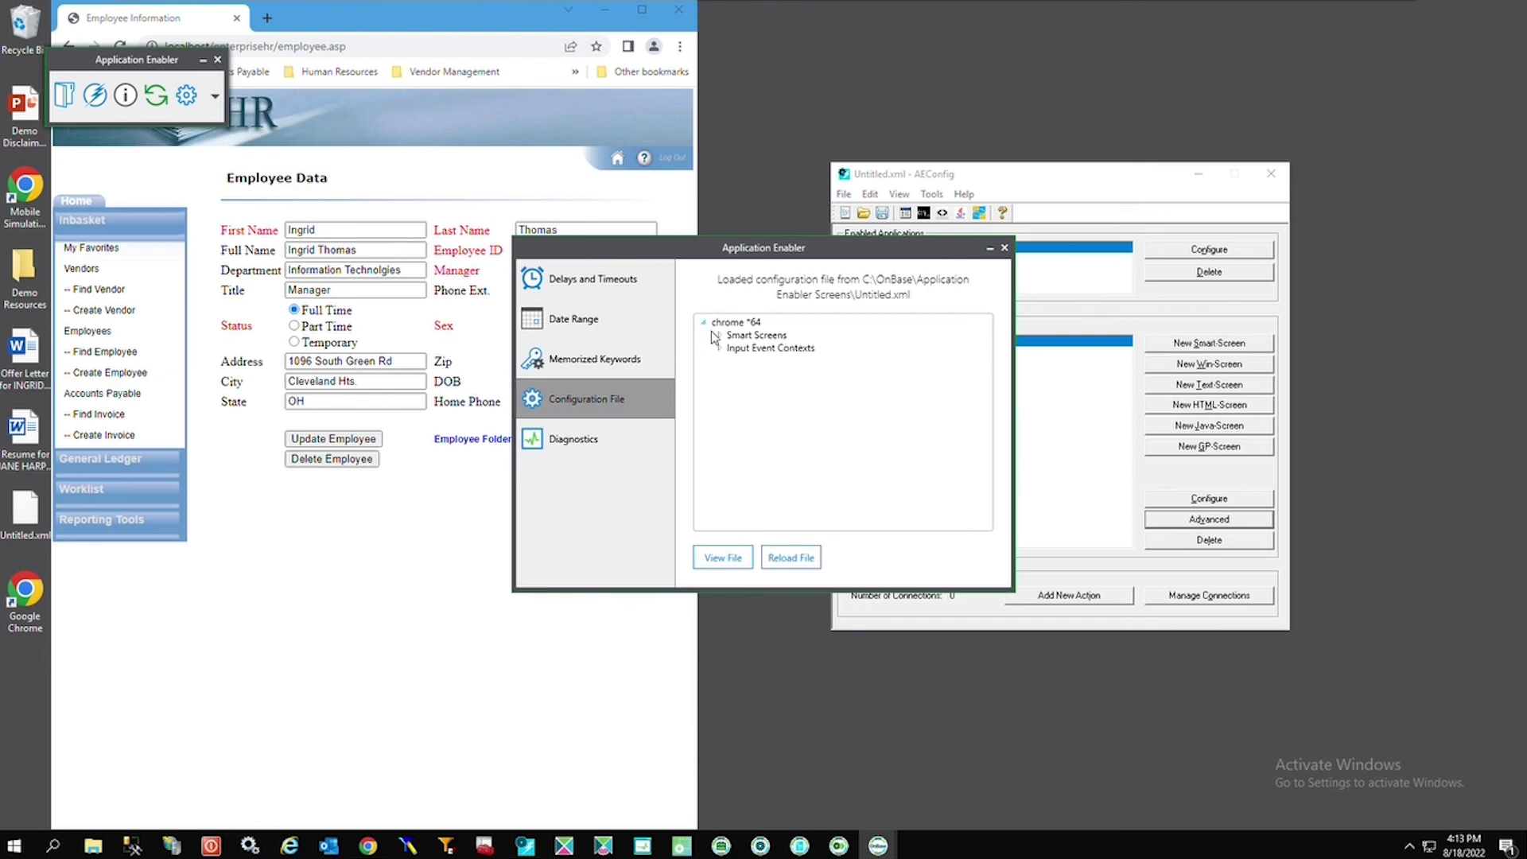
left_click(720, 335)
left_click(720, 361)
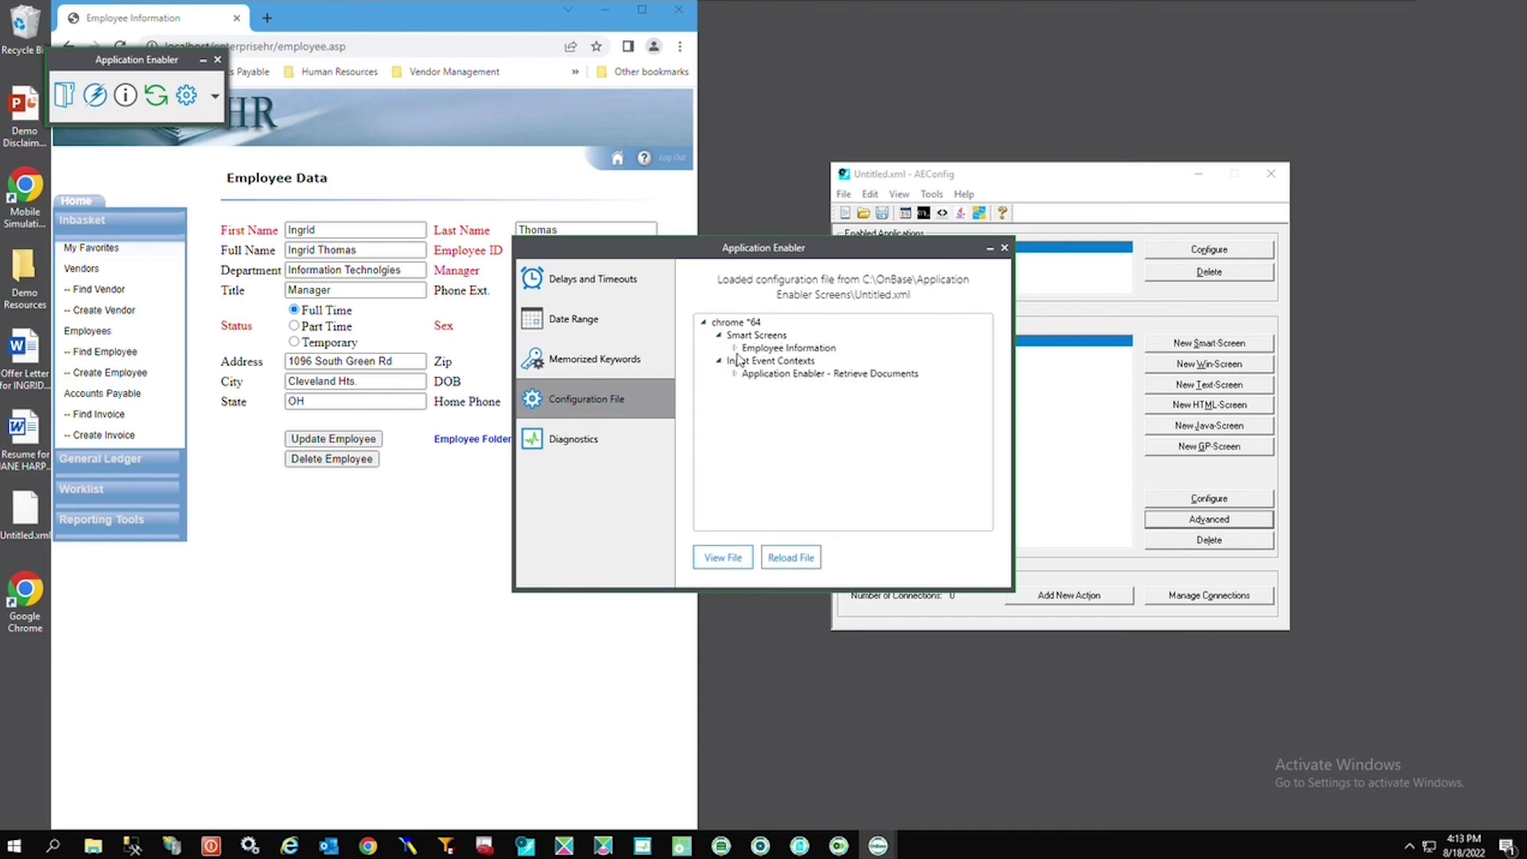
left_click(734, 373)
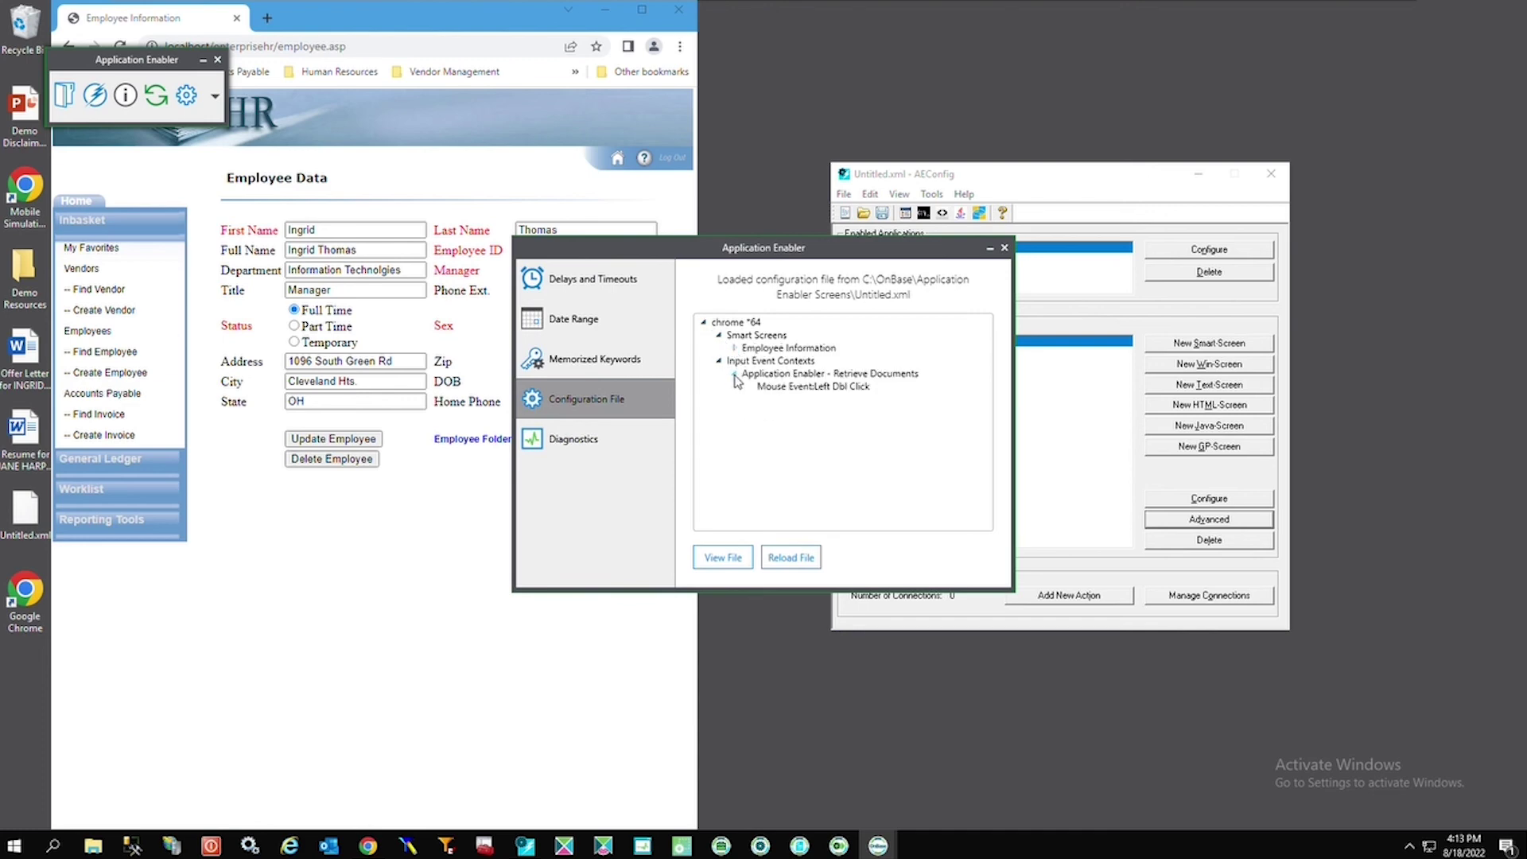